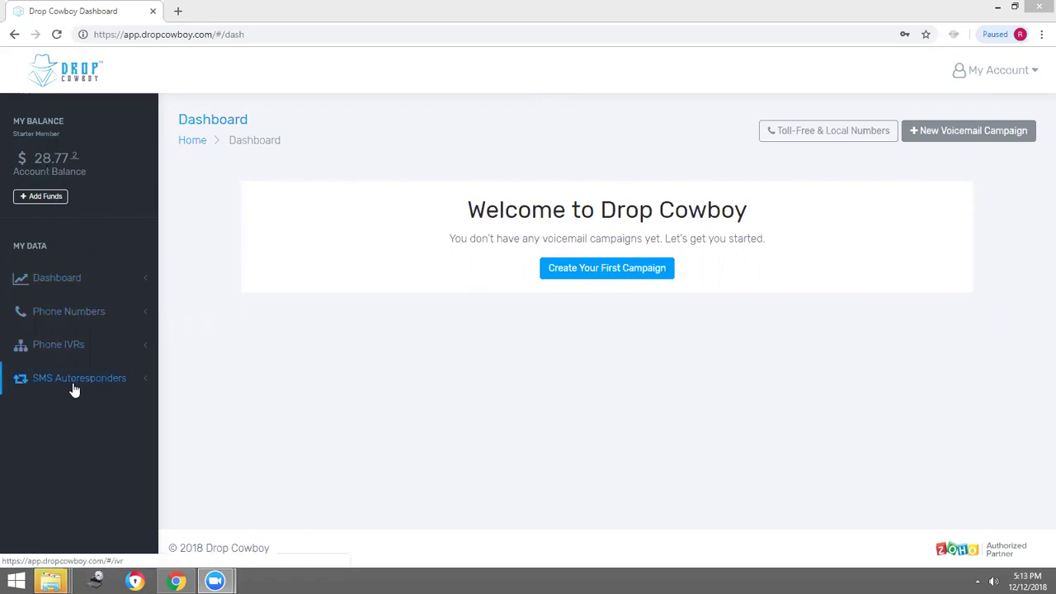
{"action": "left_click_drag", "start_coordinate": [81, 165], "coordinate": [29, 163]}
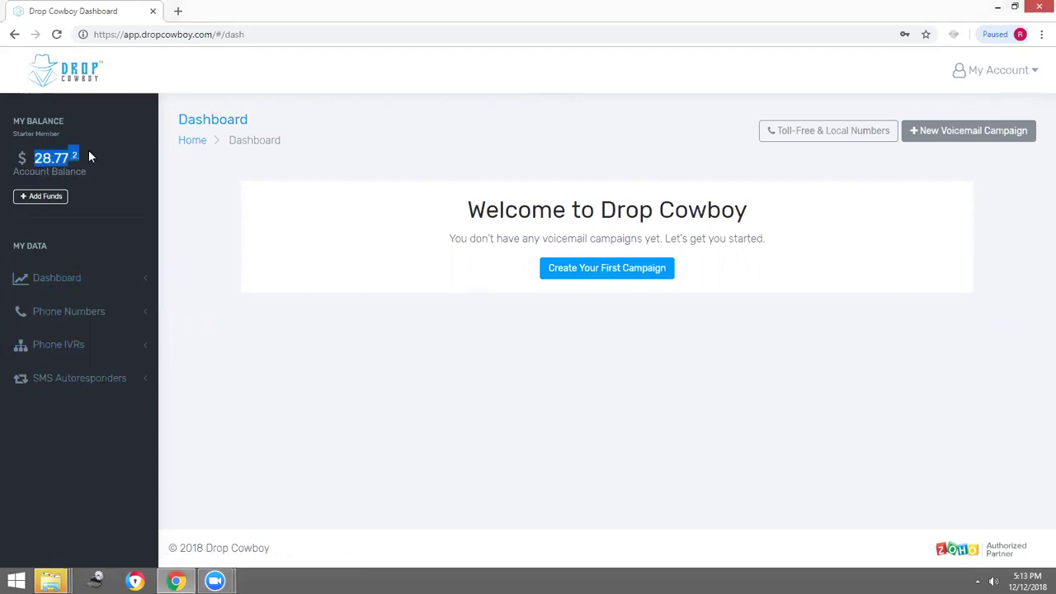
{"action": "left_click", "coordinate": [106, 198]}
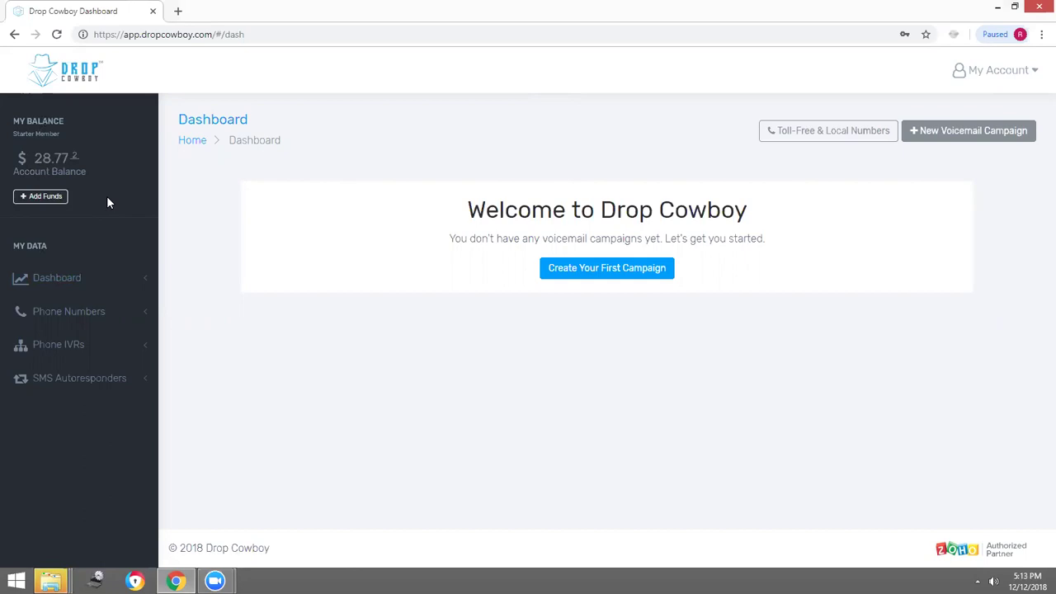
Step: Start adding a new phone number and look through the countries offered for number rental
{"action": "left_click", "coordinate": [97, 310]}
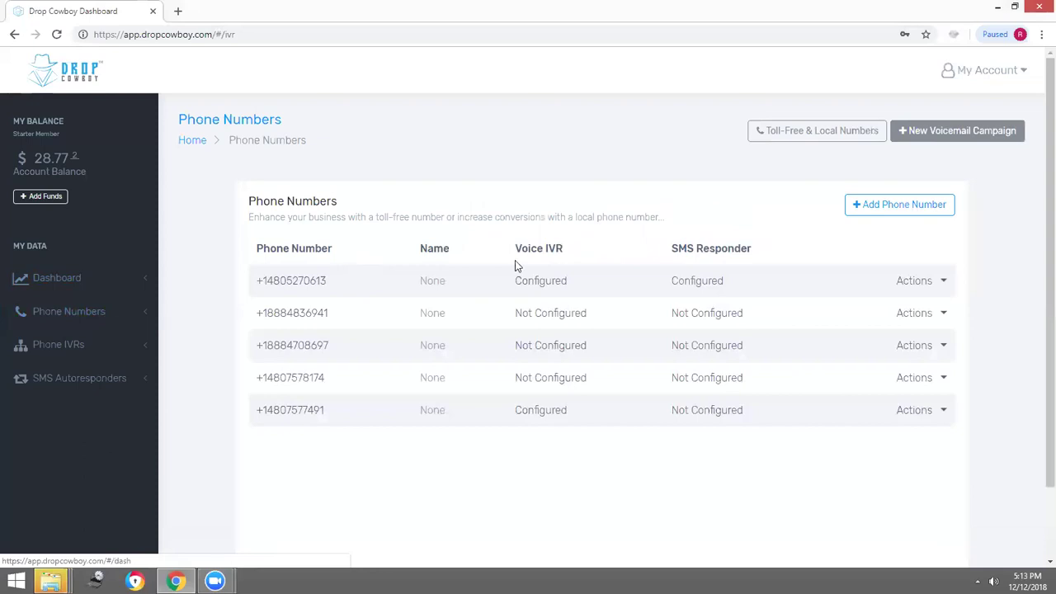
{"action": "left_click", "coordinate": [894, 206]}
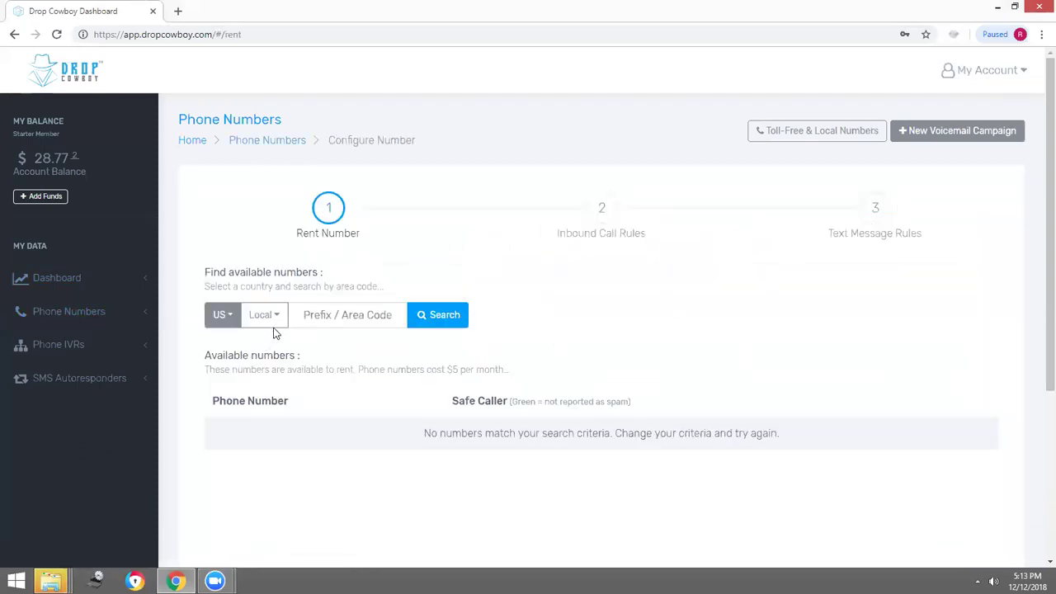
{"action": "left_click", "coordinate": [232, 317]}
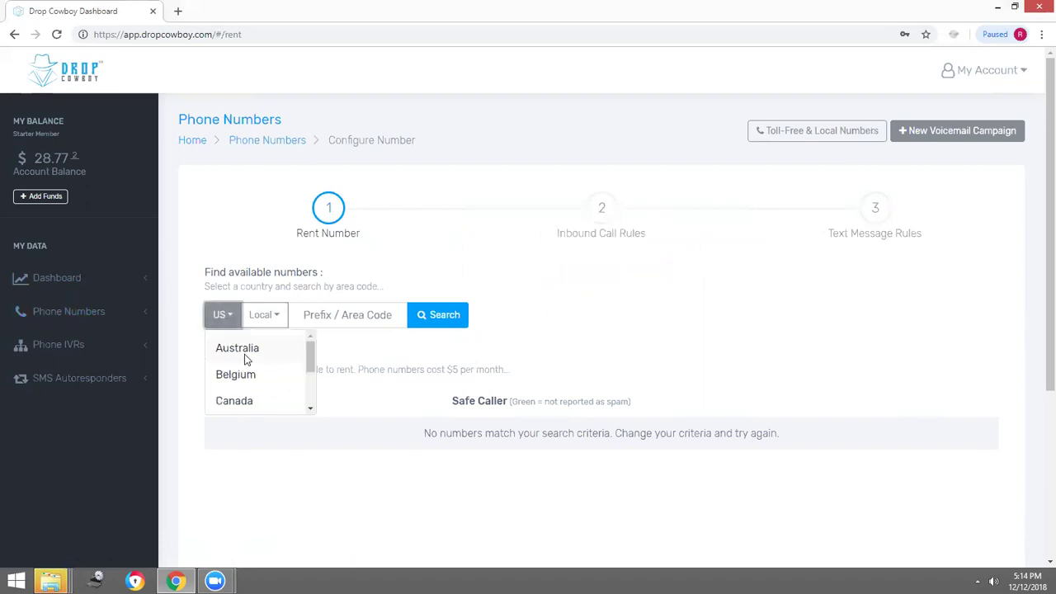
{"action": "scroll", "coordinate": [235, 367], "scroll_direction": "down", "scroll_amount": 3}
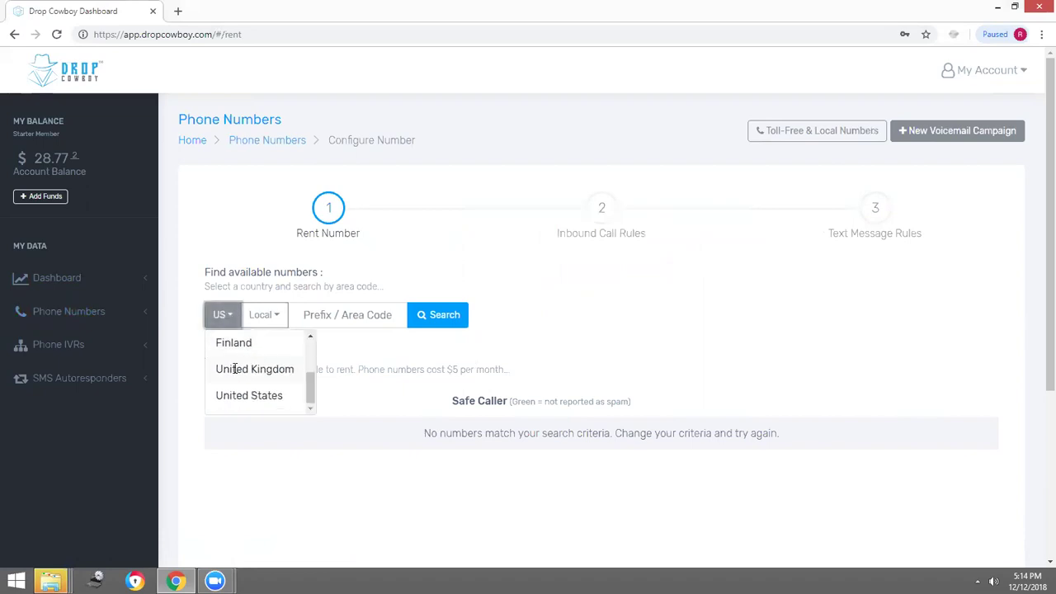
{"action": "scroll", "coordinate": [236, 371], "scroll_direction": "up", "scroll_amount": 2}
{"action": "scroll", "coordinate": [235, 371], "scroll_direction": "up", "scroll_amount": 1}
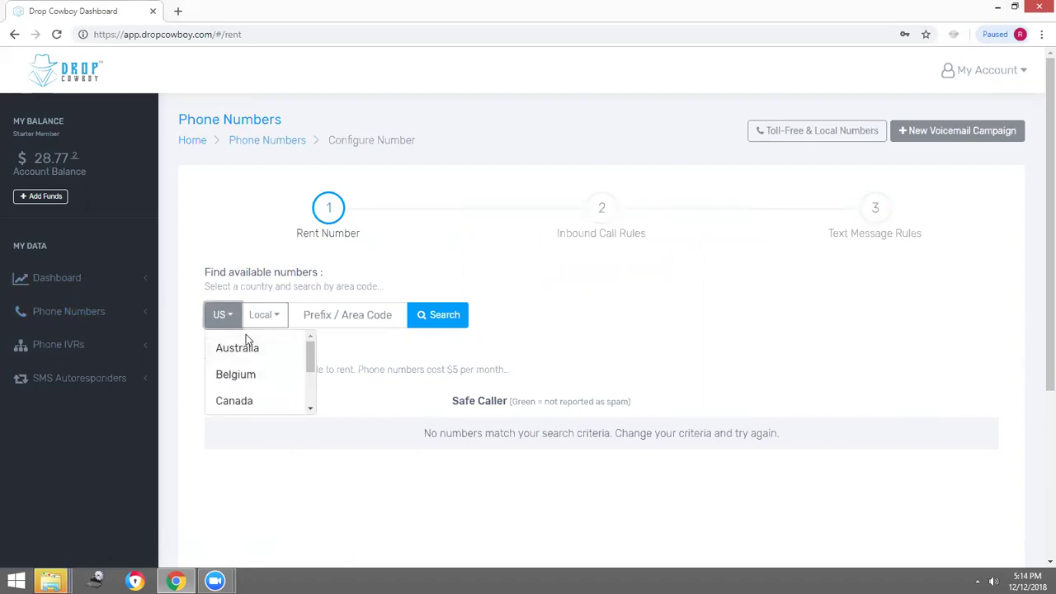
Step: Search for available US toll-free numbers and look through the list
{"action": "left_click", "coordinate": [280, 315]}
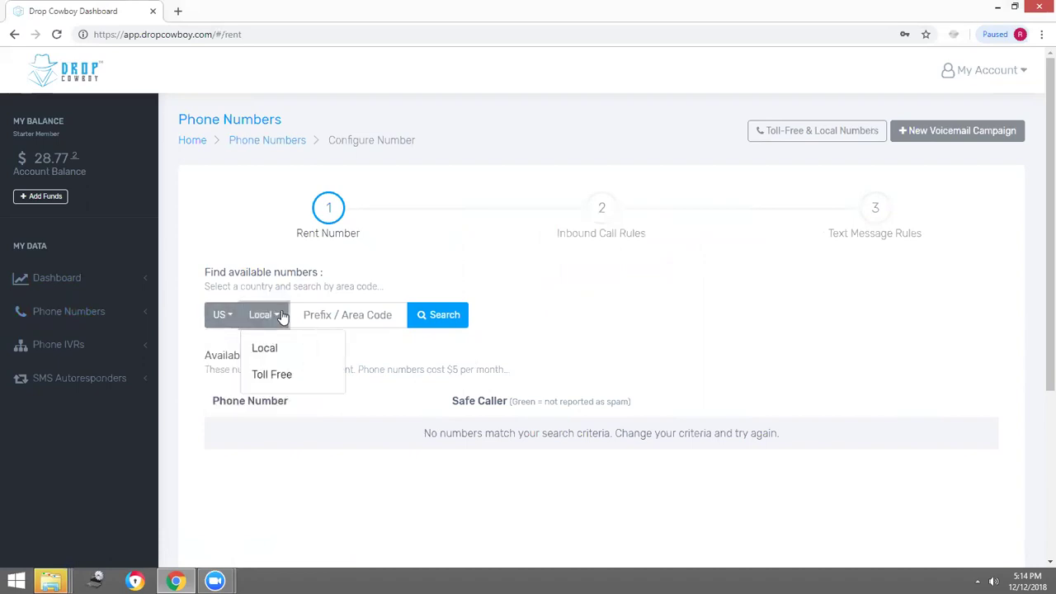
{"action": "left_click", "coordinate": [272, 373]}
{"action": "left_click", "coordinate": [424, 318]}
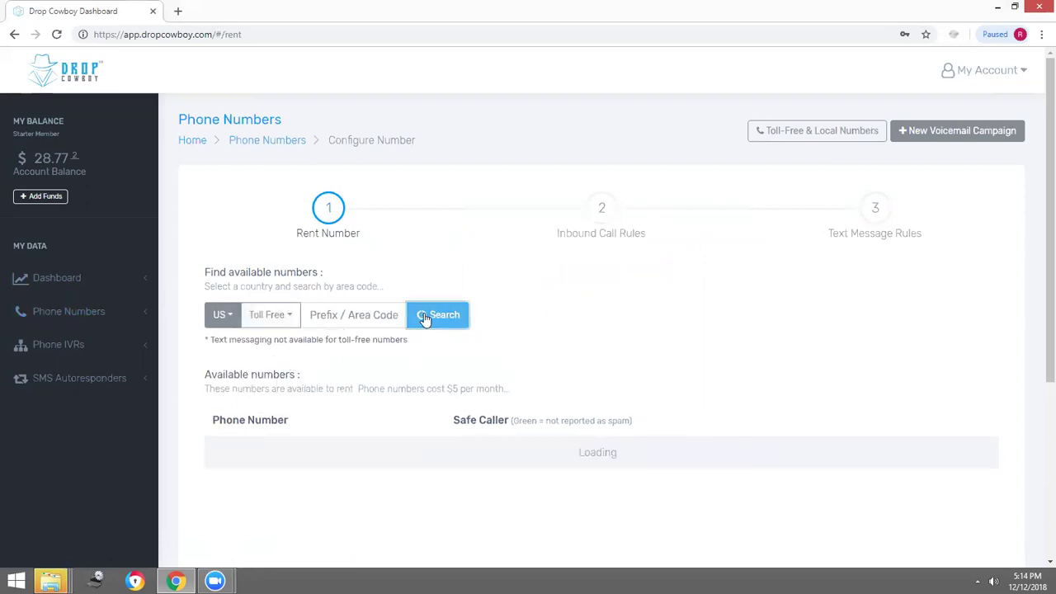
{"action": "scroll", "coordinate": [503, 318], "scroll_direction": "down", "scroll_amount": 3}
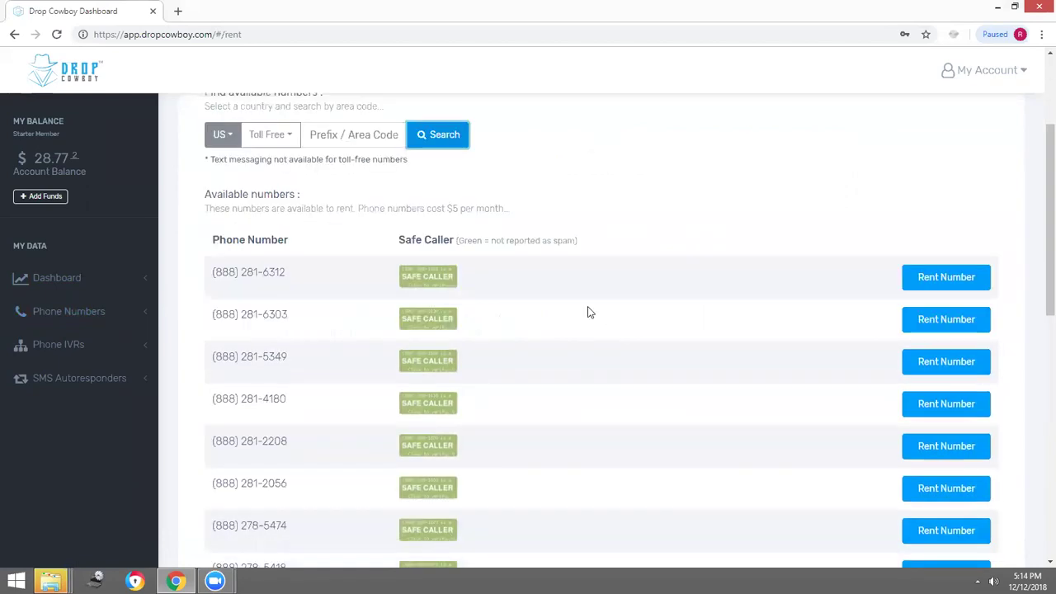
{"action": "scroll", "coordinate": [587, 308], "scroll_direction": "down", "scroll_amount": 2}
{"action": "scroll", "coordinate": [588, 309], "scroll_direction": "up", "scroll_amount": 2}
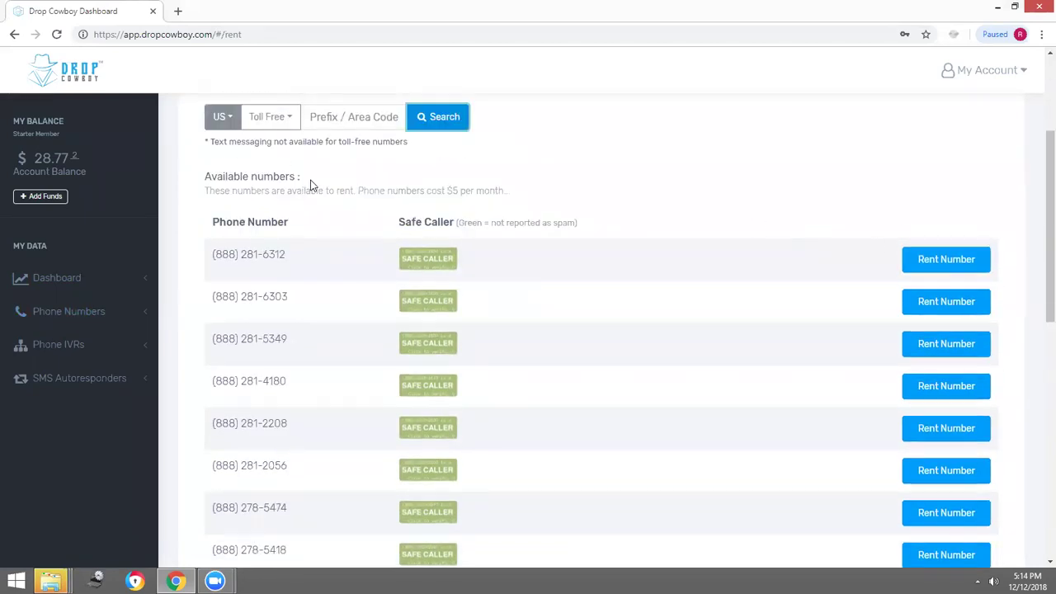
{"action": "scroll", "coordinate": [310, 185], "scroll_direction": "up", "scroll_amount": 3}
Step: Search for local US numbers with area code 480 and rent the first one listed
{"action": "left_click", "coordinate": [279, 317]}
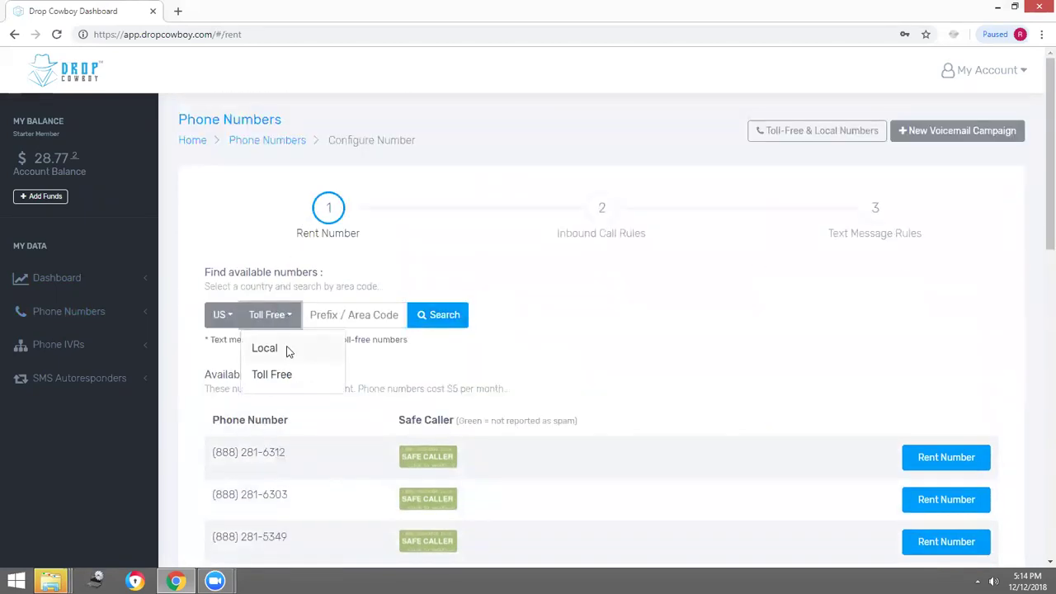
{"action": "left_click", "coordinate": [287, 349]}
{"action": "left_click", "coordinate": [305, 324]}
{"action": "type", "text": "4"}
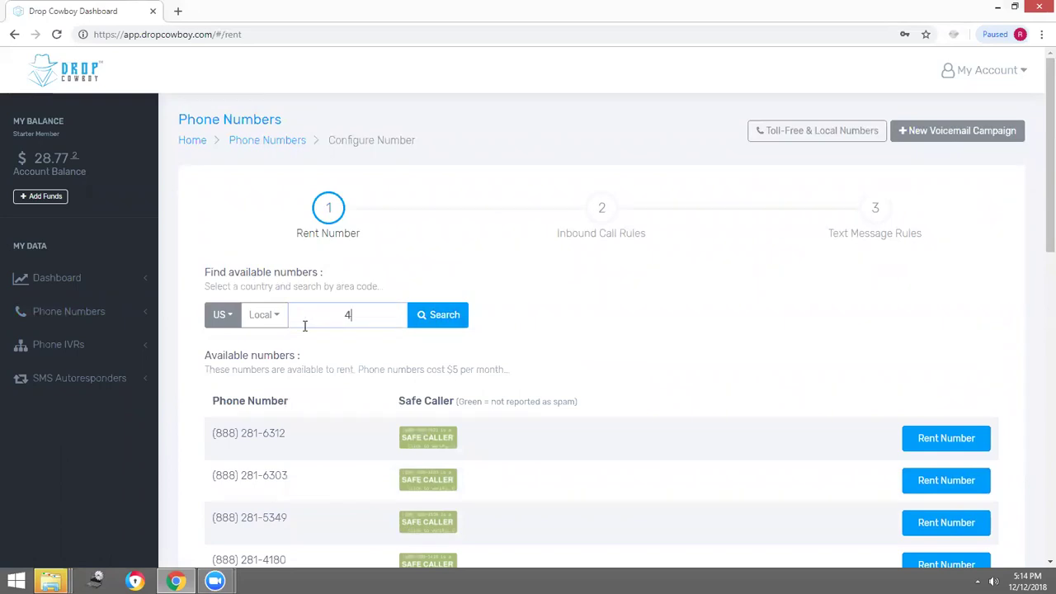
{"action": "type", "text": "80"}
{"action": "left_click", "coordinate": [452, 314]}
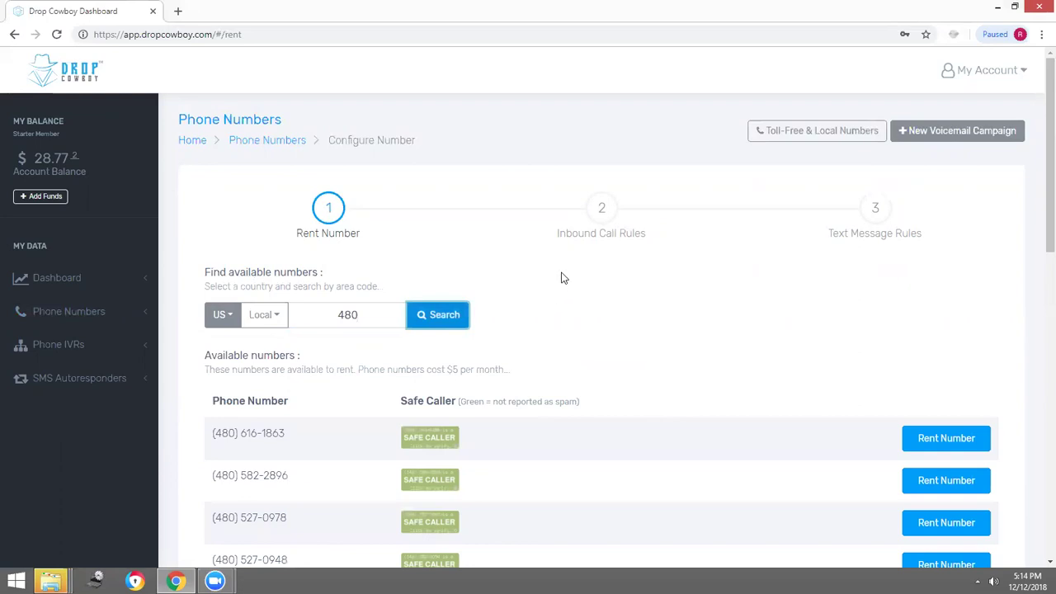
{"action": "scroll", "coordinate": [560, 276], "scroll_direction": "down", "scroll_amount": 2}
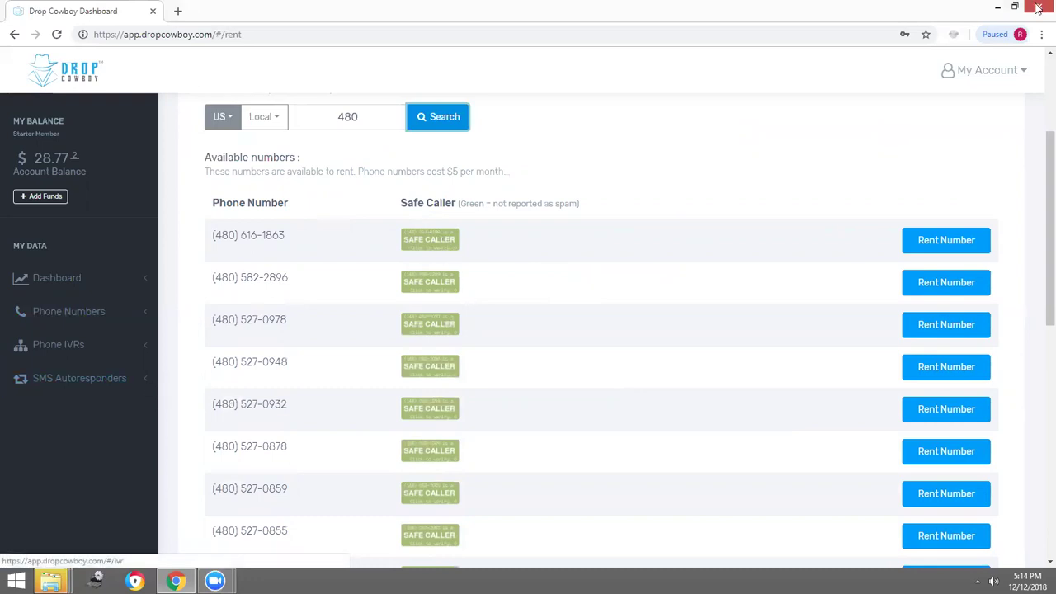
{"action": "left_click", "coordinate": [977, 249]}
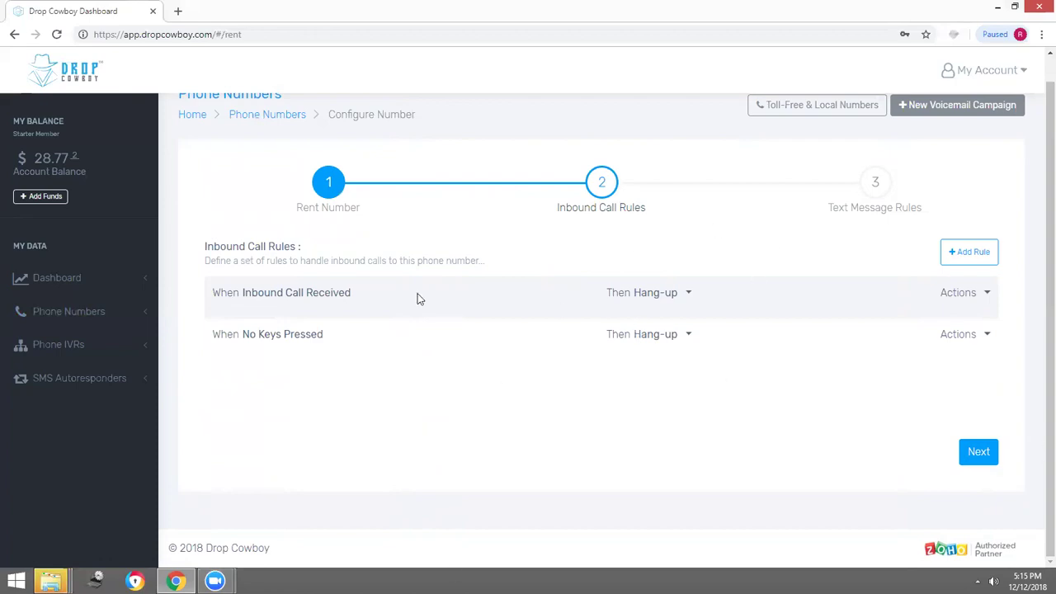
Step: Add a key-press rule to the inbound call rules and set the Inbound Call Received action to Say
{"action": "left_click", "coordinate": [979, 257]}
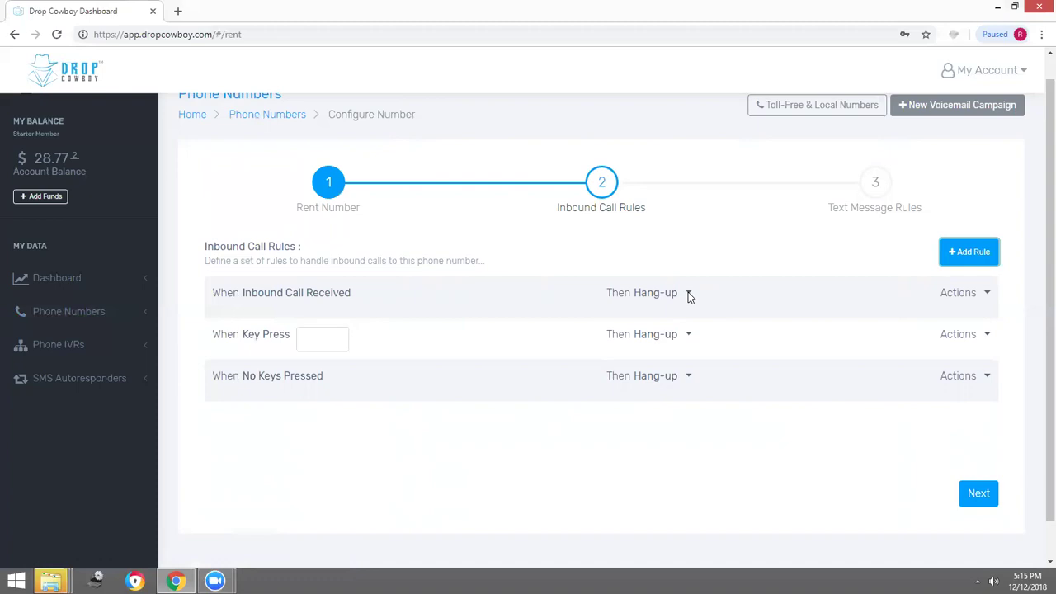
{"action": "left_click", "coordinate": [690, 296]}
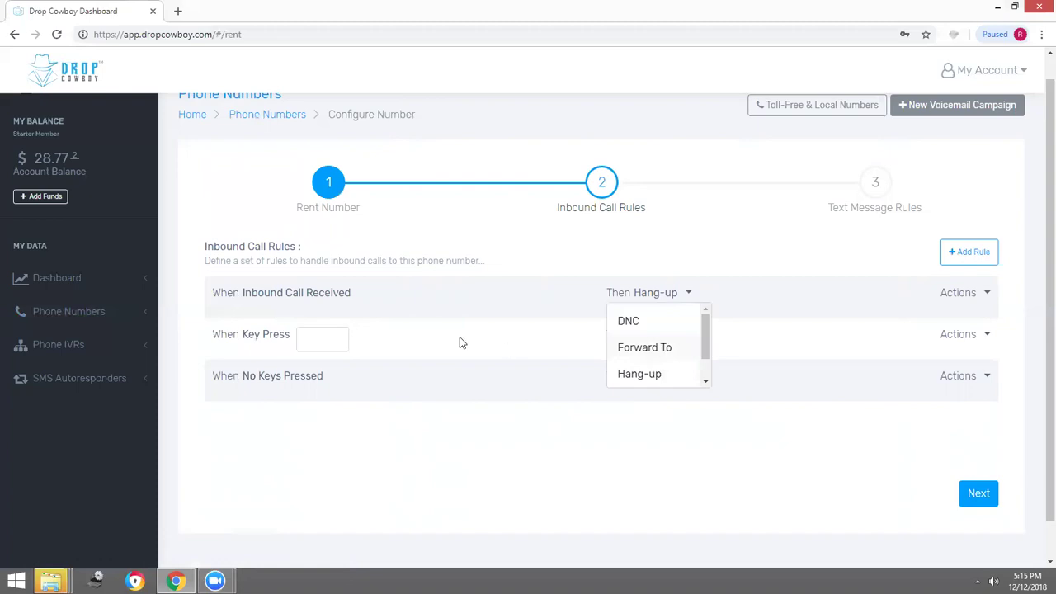
{"action": "scroll", "coordinate": [651, 346], "scroll_direction": "down", "scroll_amount": 1}
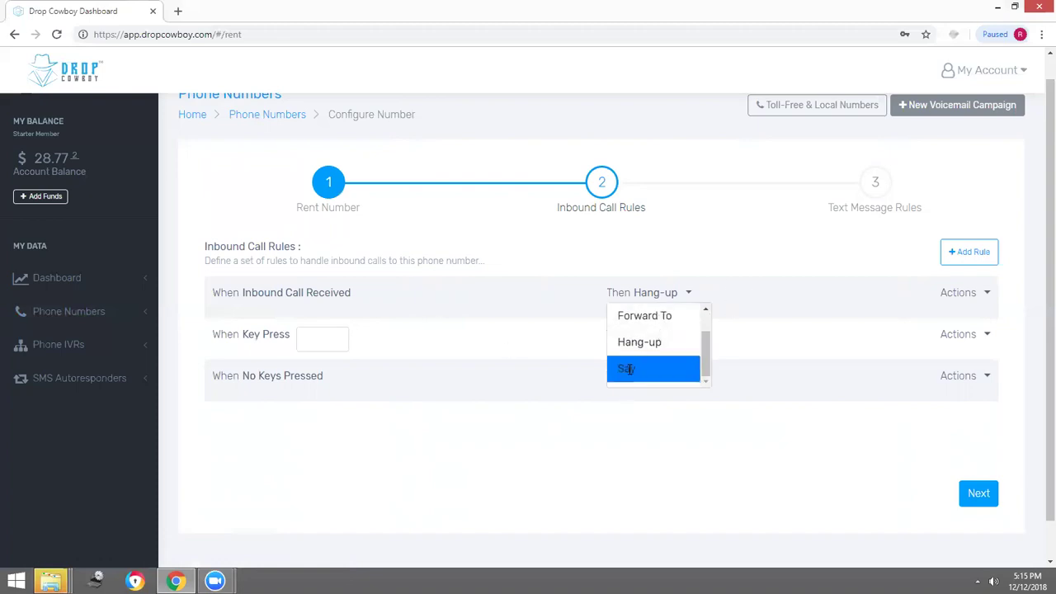
{"action": "left_click", "coordinate": [627, 369]}
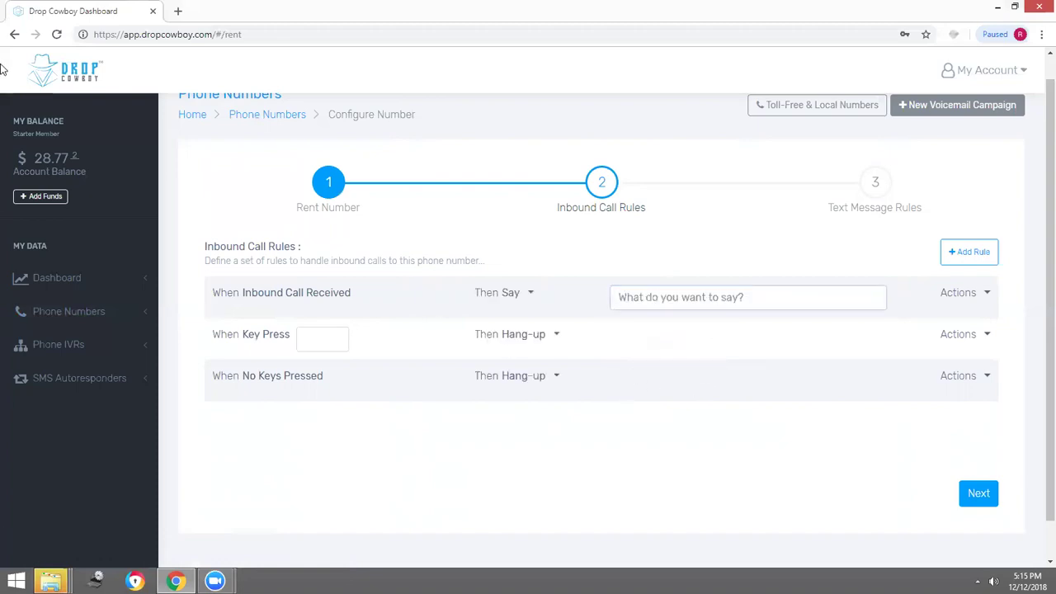
Step: Enter "Hello thank you for calling Drop Cowboy" as the spoken message for received inbound calls
{"action": "type", "text": "Hel"}
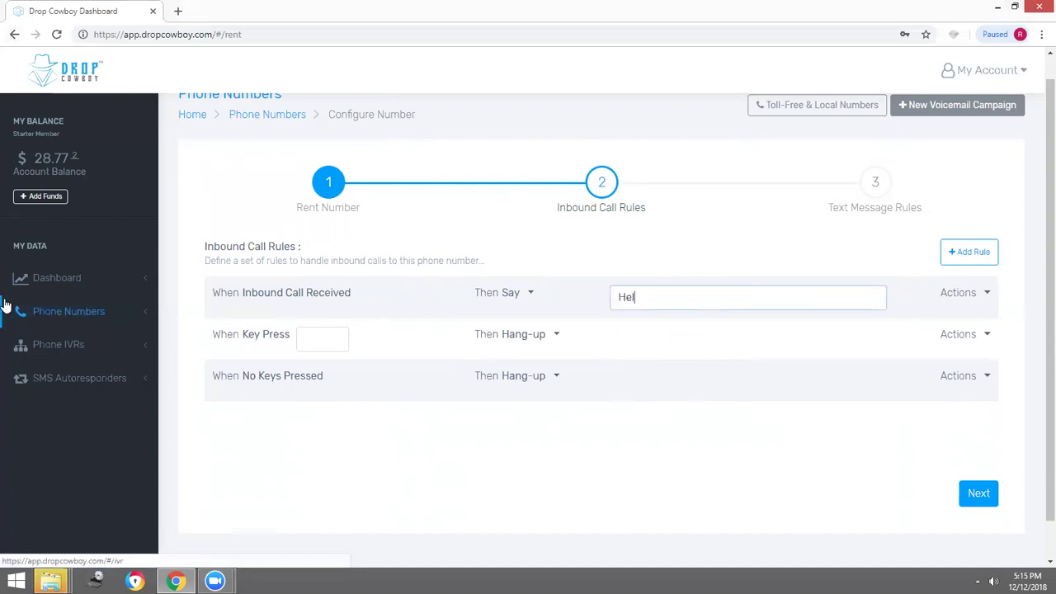
{"action": "type", "text": "lo thank you for callin D"}
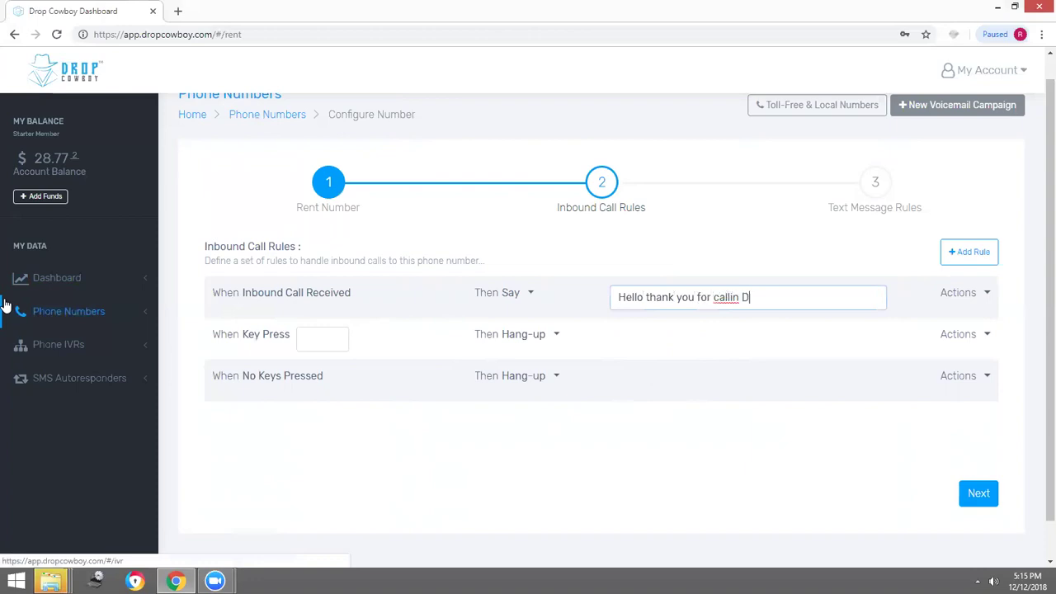
{"action": "type", "text": "rop Cowboy"}
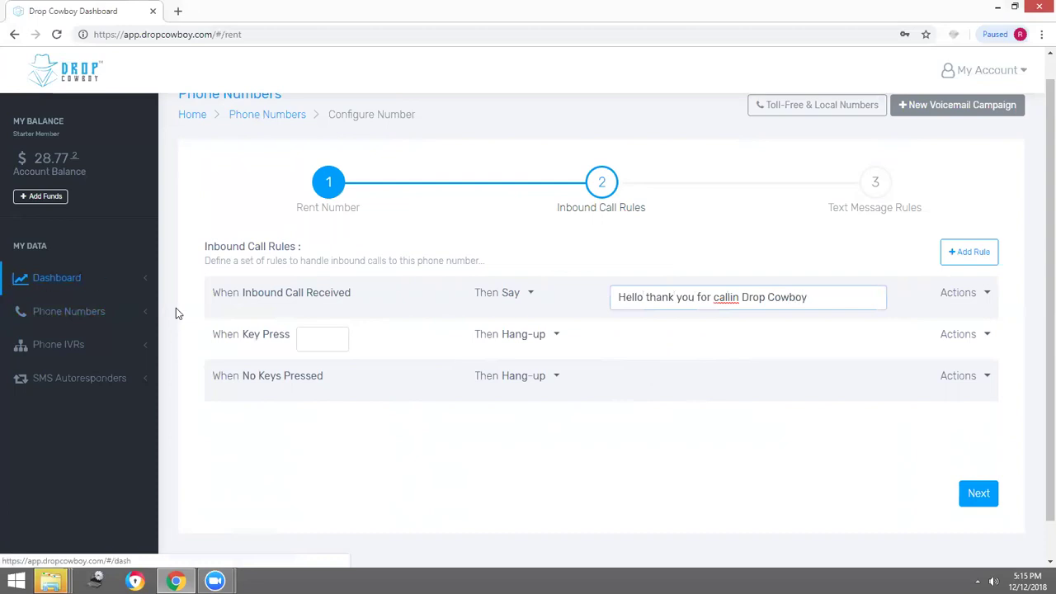
{"action": "left_click", "coordinate": [738, 296]}
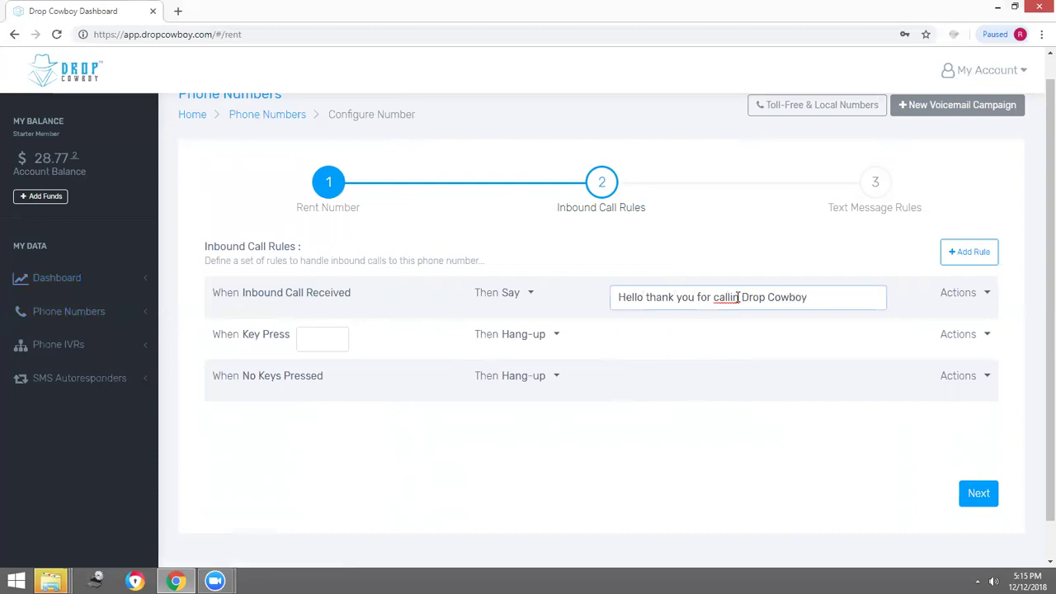
{"action": "type", "text": "g"}
Step: Extend the inbound call message with ", for sales press 1"
{"action": "left_click", "coordinate": [841, 297]}
{"action": "type", "text": ", for da"}
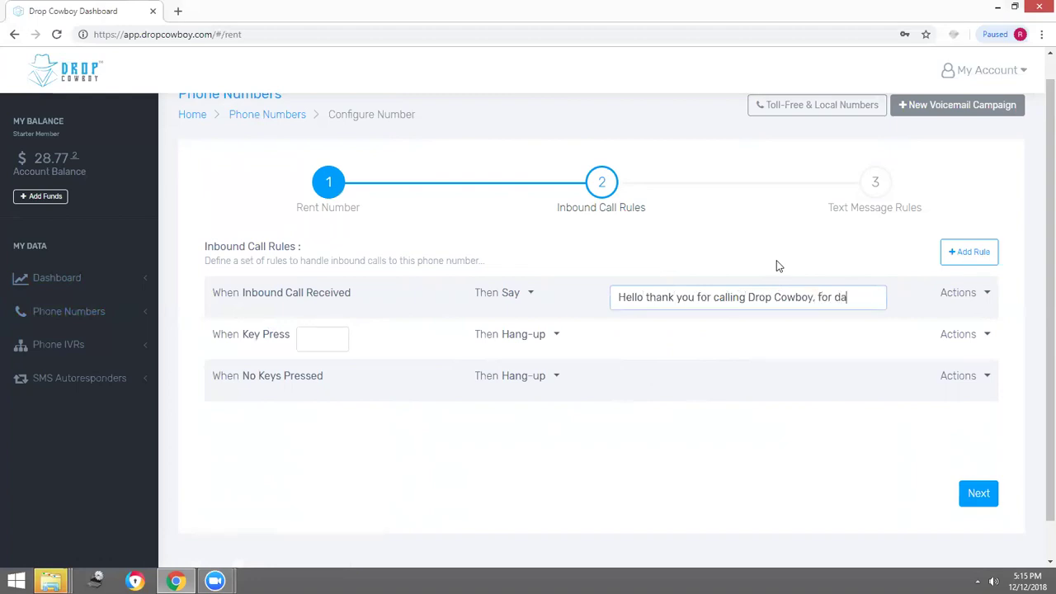
{"action": "key", "text": "BackSpace"}
{"action": "key", "text": "BackSpace"}
{"action": "type", "text": "salespress 1"}
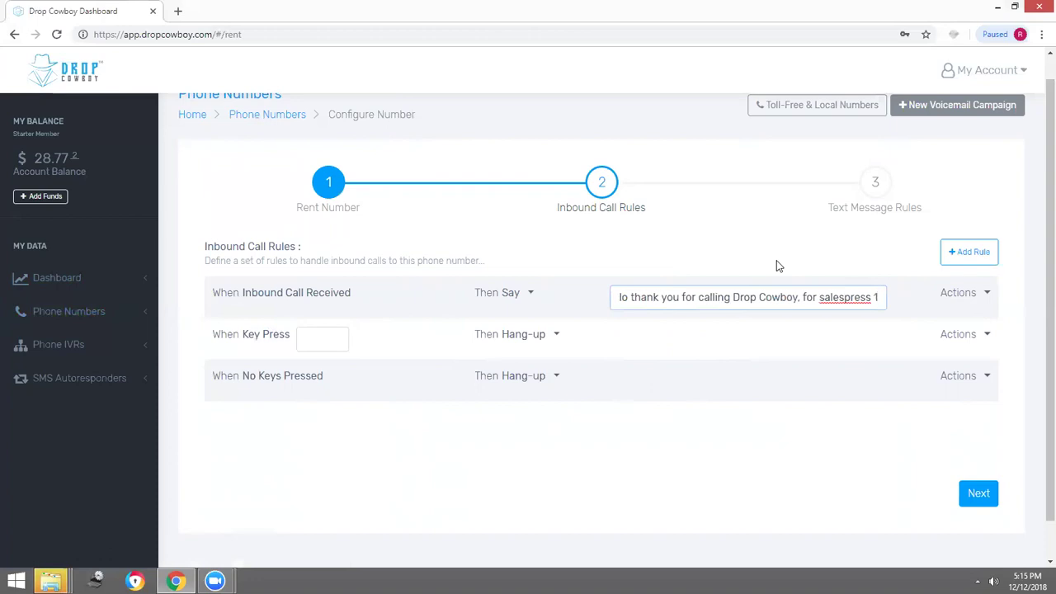
{"action": "left_click", "coordinate": [844, 299]}
Step: Append ", for support press 2, to be taken off our list press 9" to the inbound call message
{"action": "double_click", "coordinate": [884, 301]}
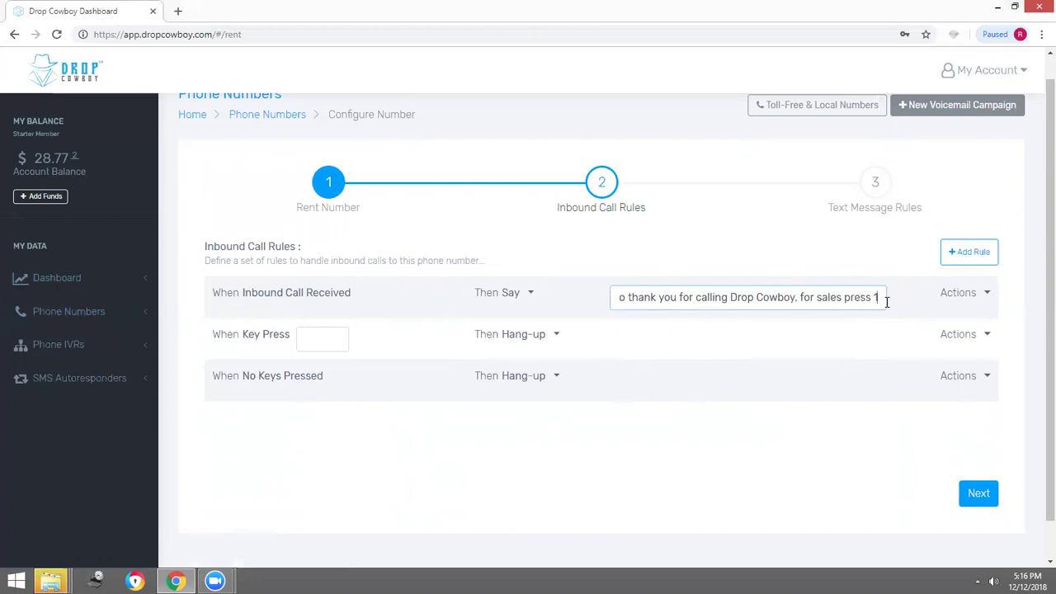
{"action": "type", "text": "support"}
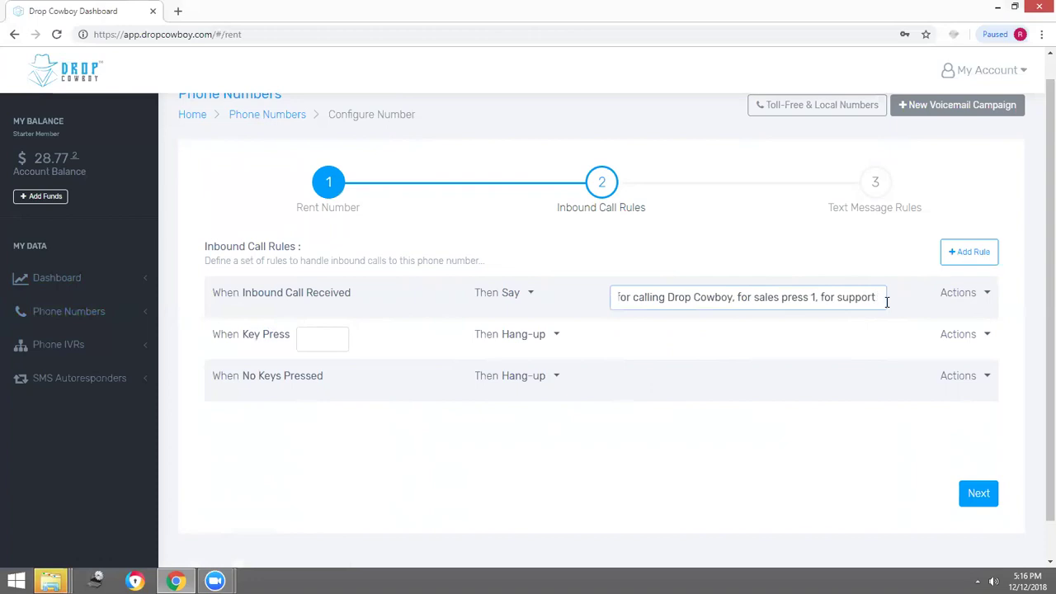
{"action": "type", "text": " press"}
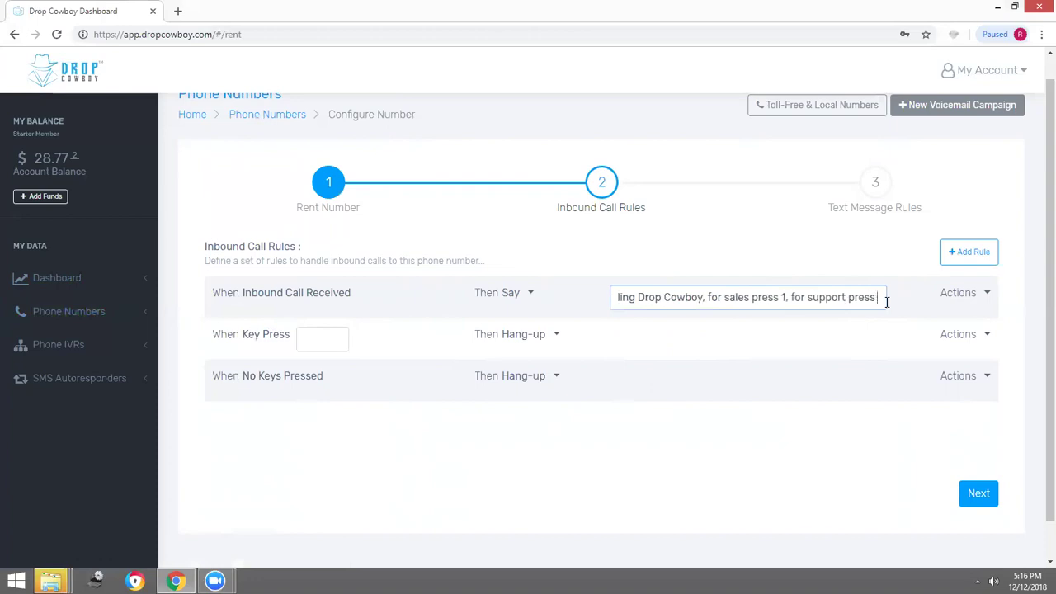
{"action": "type", "text": " 2"}
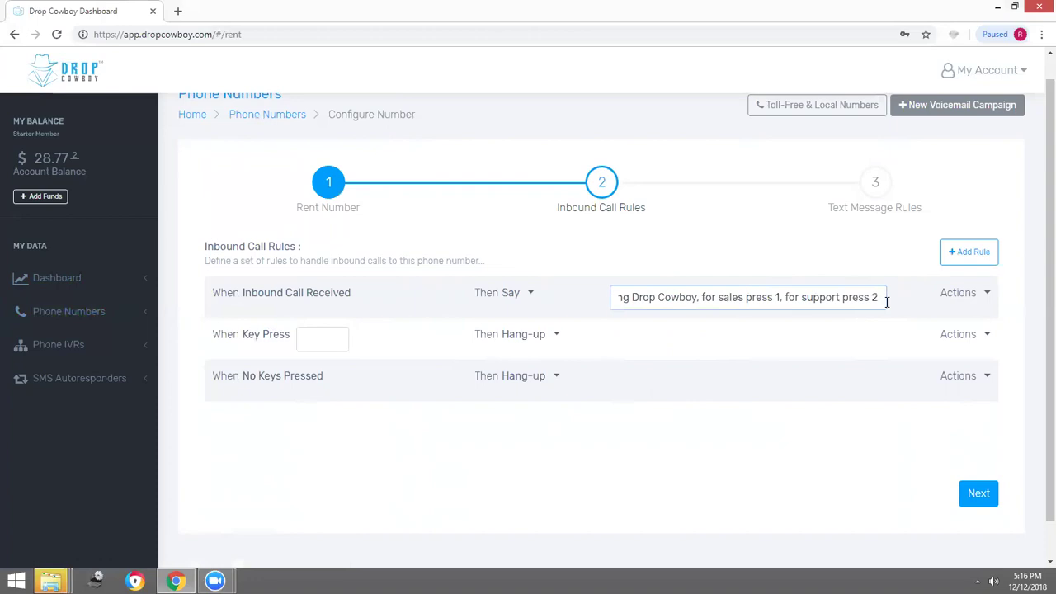
{"action": "type", "text": ", to be t"}
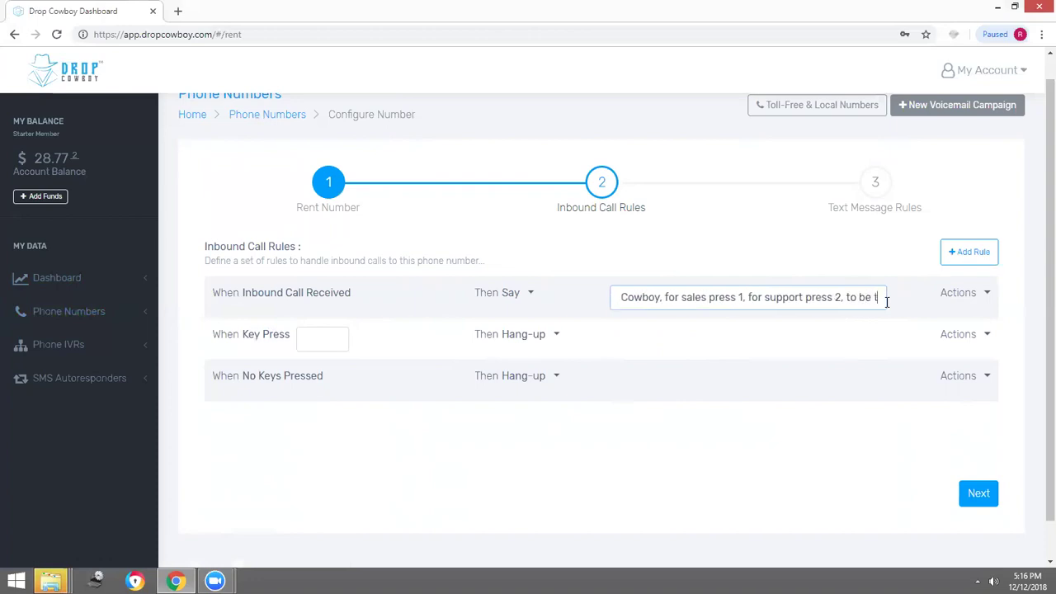
{"action": "type", "text": "aken off"}
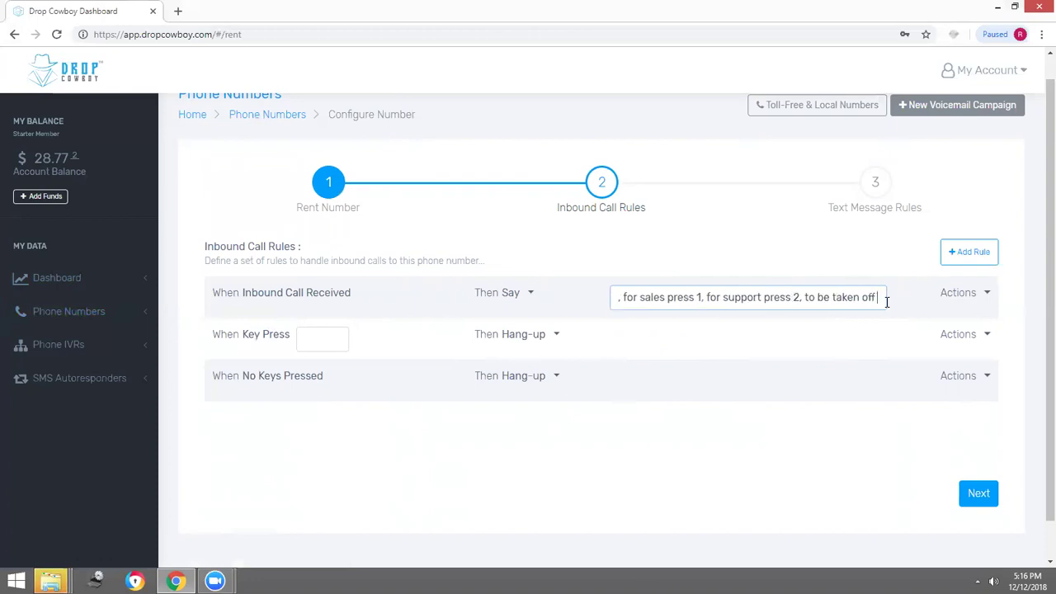
{"action": "type", "text": " our list p"}
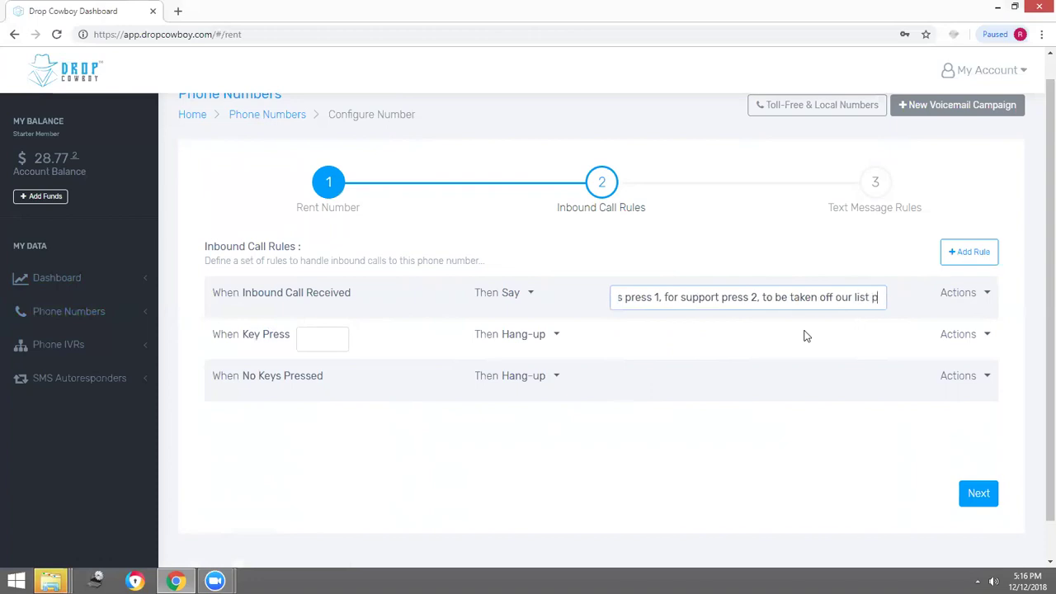
{"action": "type", "text": "ress "}
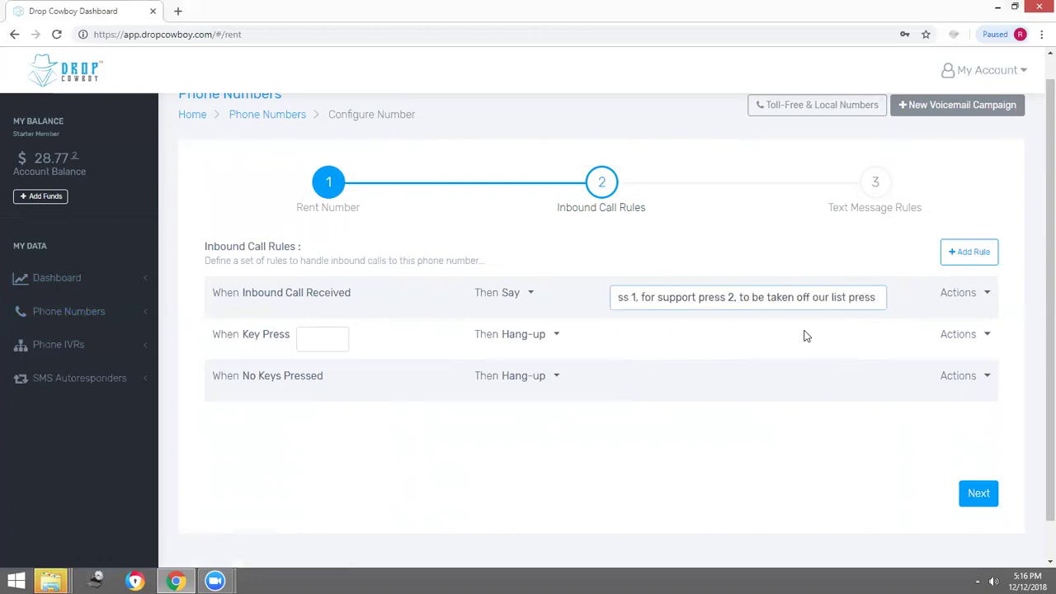
{"action": "type", "text": "9"}
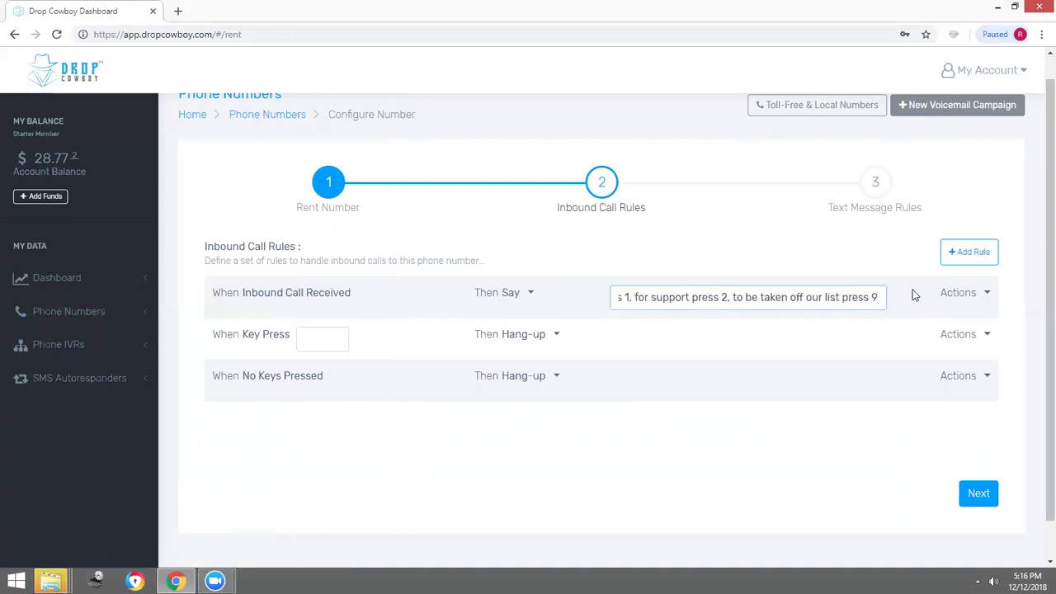
Step: Set the first key-press rule to key 1 and forward it to the sales phone number
{"action": "left_click", "coordinate": [961, 255]}
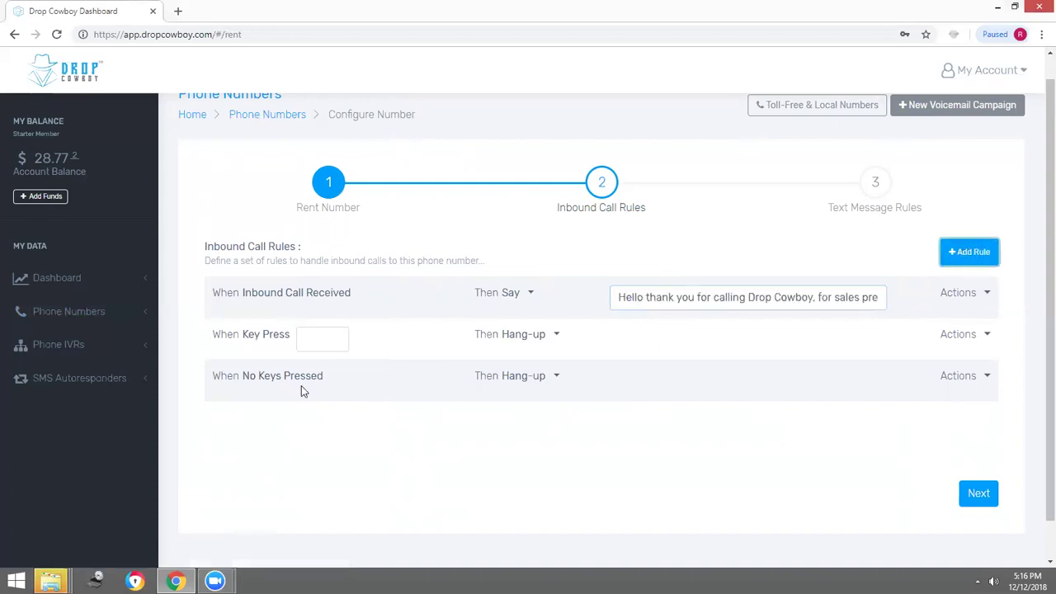
{"action": "left_click", "coordinate": [304, 333]}
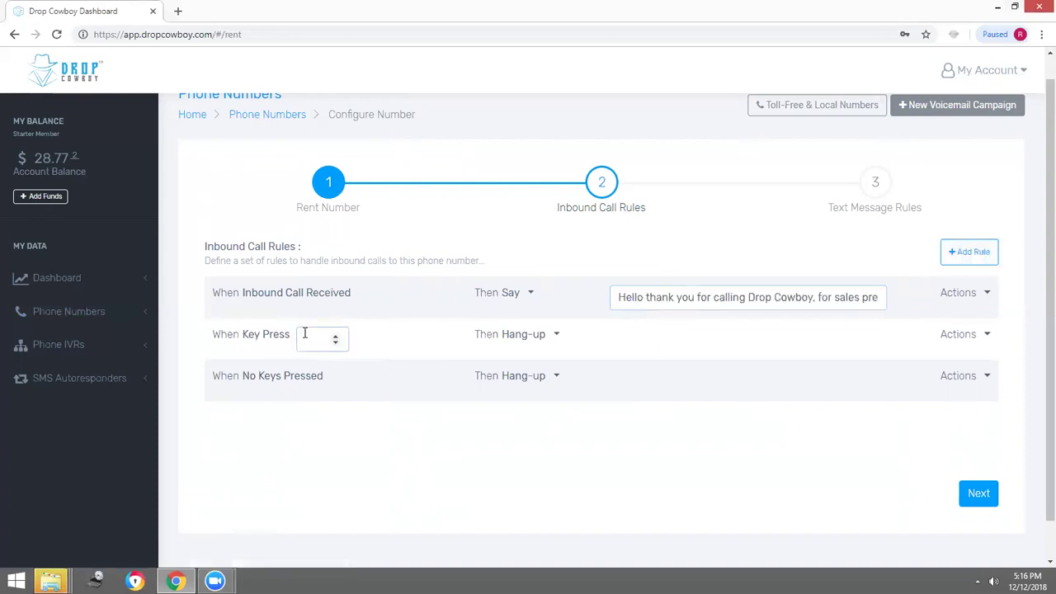
{"action": "type", "text": "1"}
{"action": "left_click", "coordinate": [556, 336]}
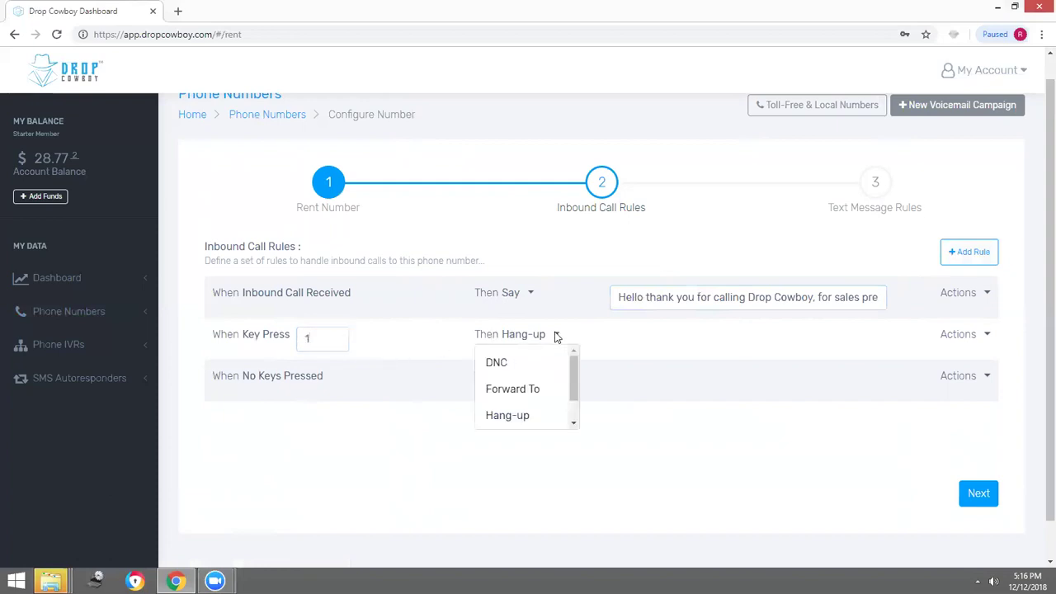
{"action": "left_click", "coordinate": [531, 388]}
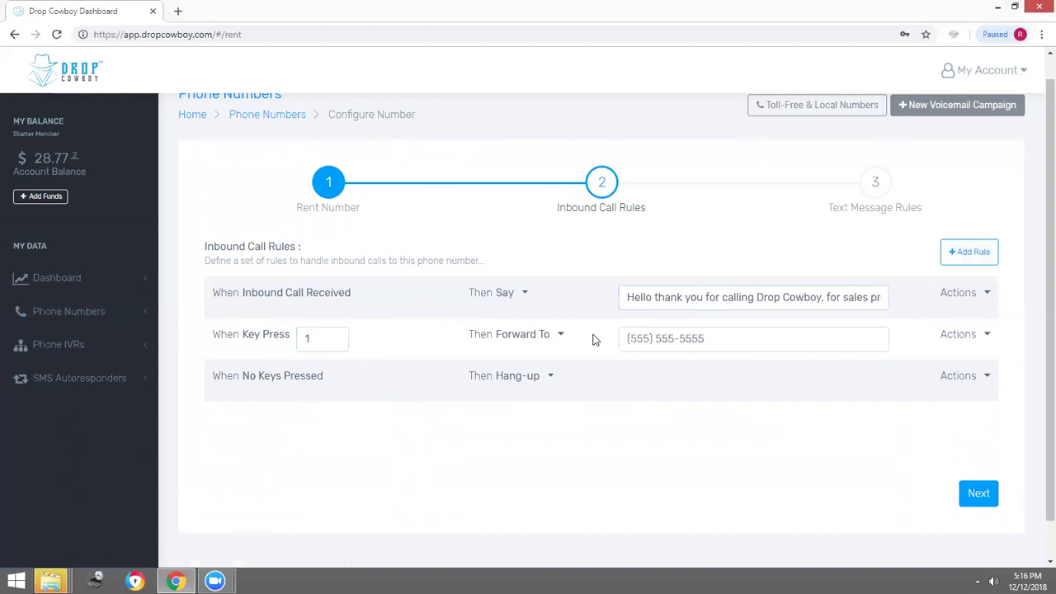
{"action": "left_click", "coordinate": [676, 331]}
{"action": "type", "text": "2"}
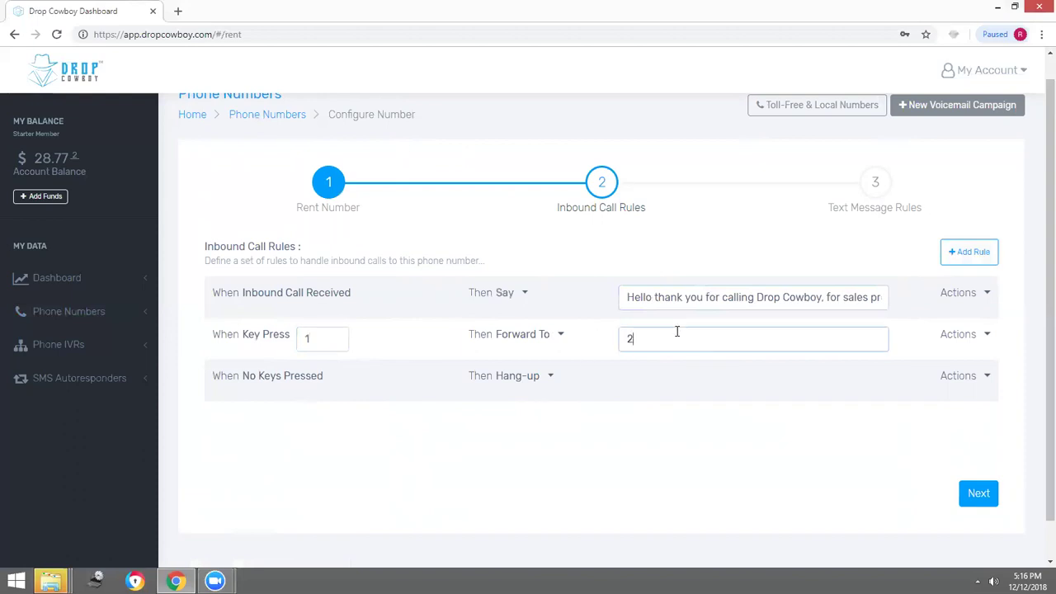
{"action": "type", "text": "22) 222-2222"}
Step: Add a second key-press rule for key 2 and forward it to the support phone number
{"action": "left_click", "coordinate": [988, 256]}
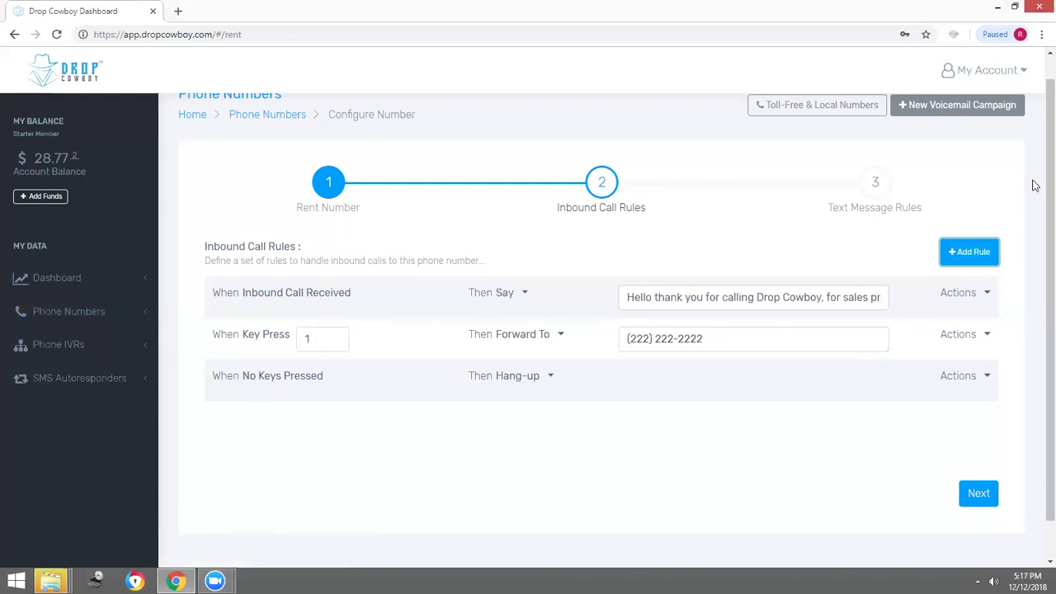
{"action": "left_click", "coordinate": [969, 251]}
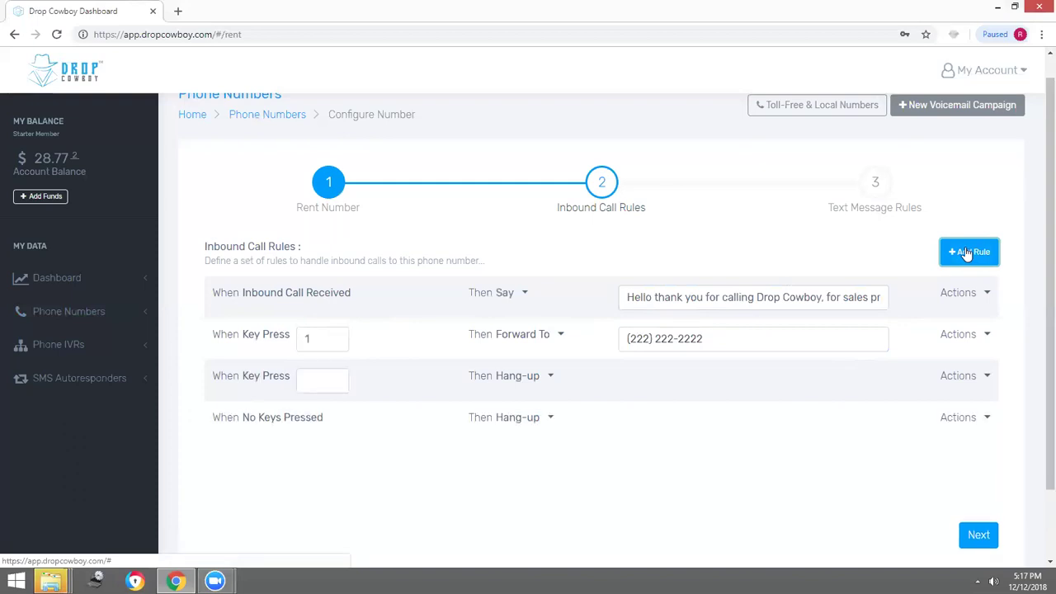
{"action": "left_click", "coordinate": [325, 382]}
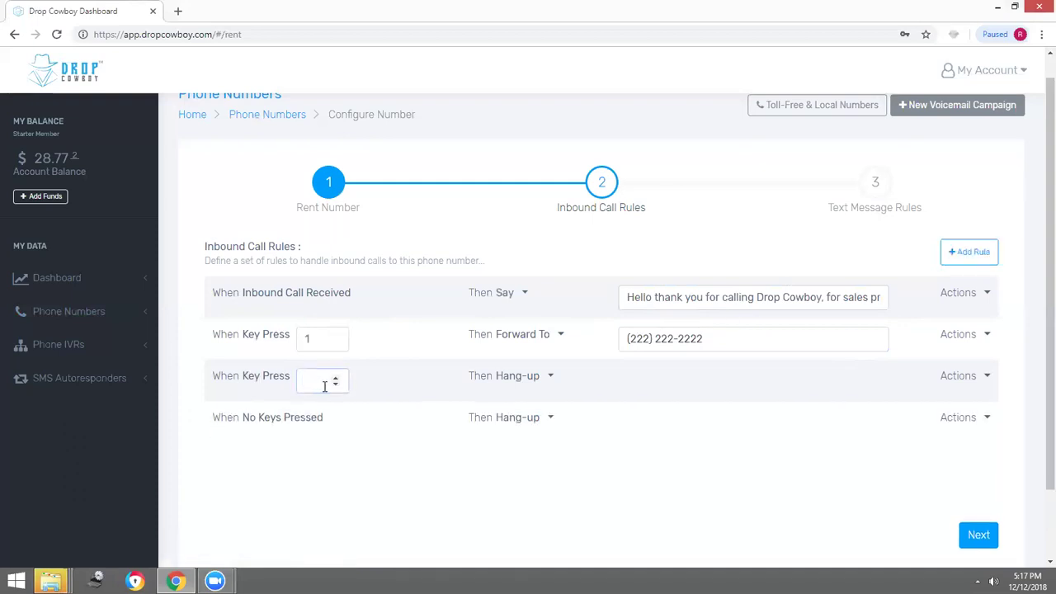
{"action": "type", "text": "2"}
{"action": "left_click", "coordinate": [550, 377]}
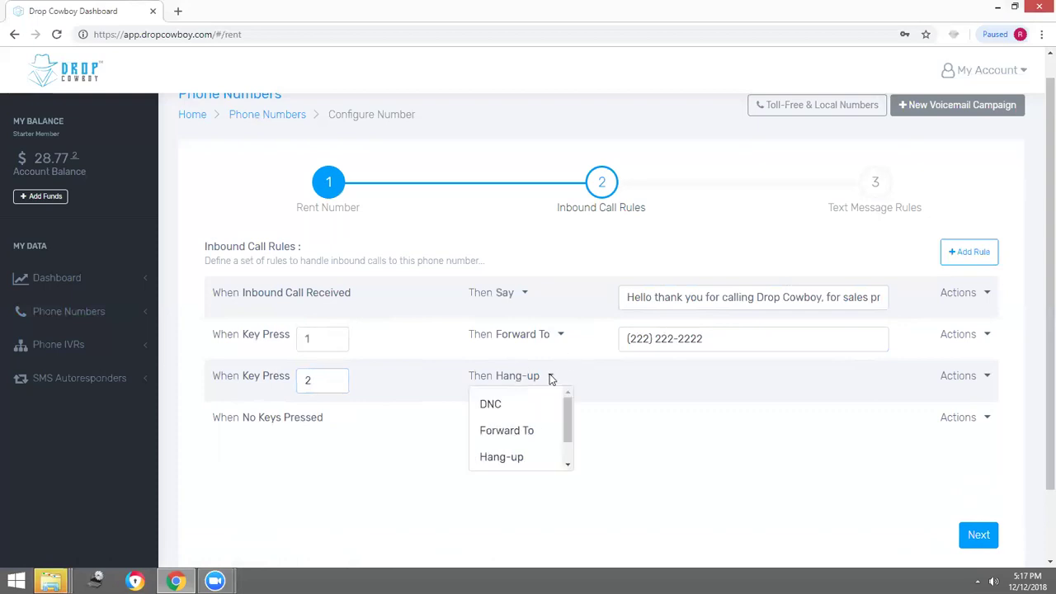
{"action": "left_click", "coordinate": [526, 424]}
{"action": "left_click", "coordinate": [638, 377]}
{"action": "type", "text": "3"}
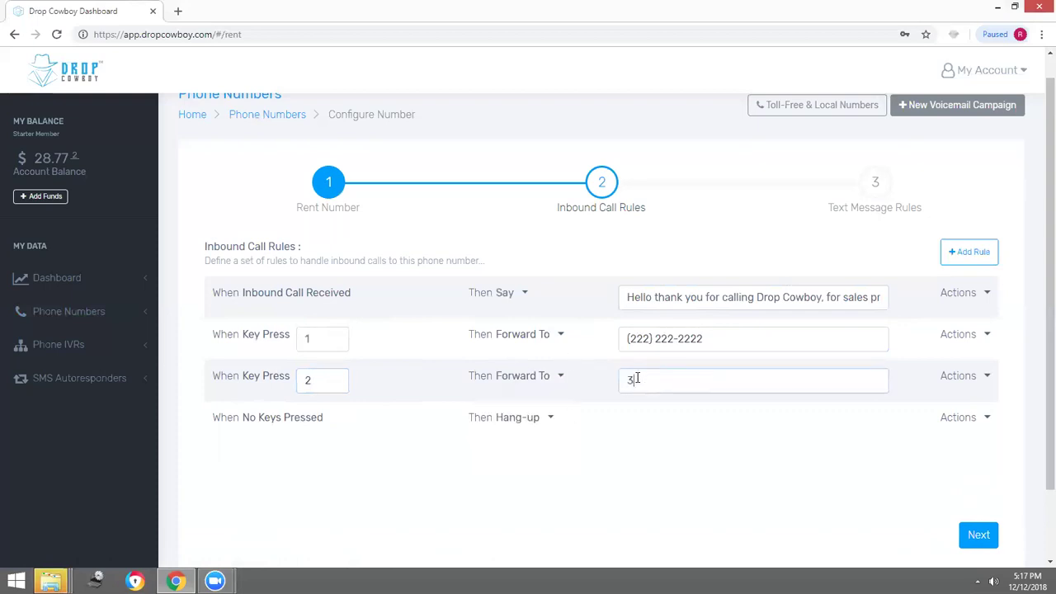
{"action": "type", "text": "33) 333-3333"}
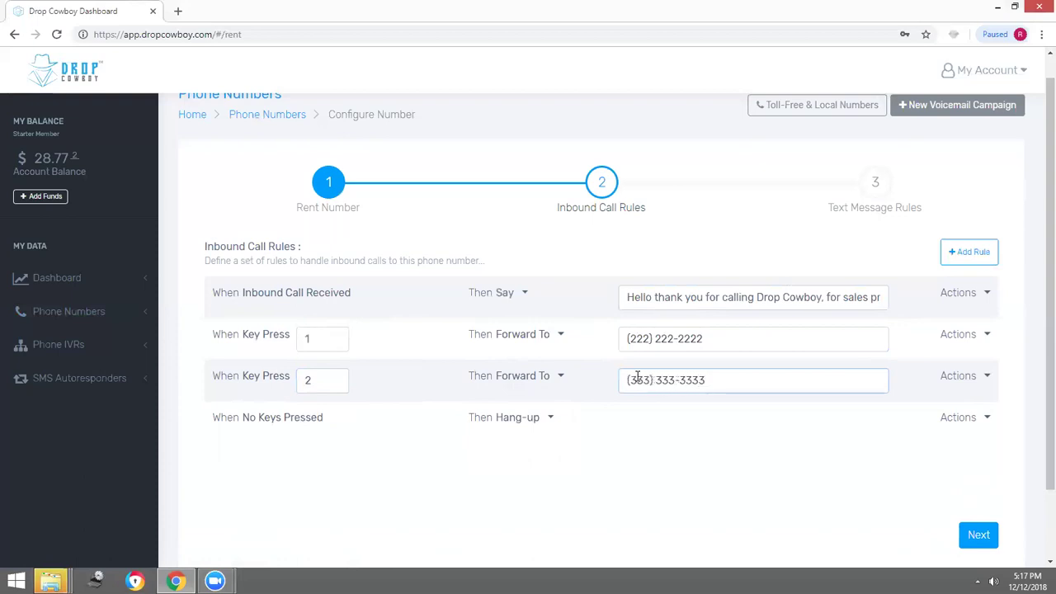
Step: Add a key-press rule for key 9 with the DNC action and continue to the text message rules
{"action": "left_click", "coordinate": [981, 253]}
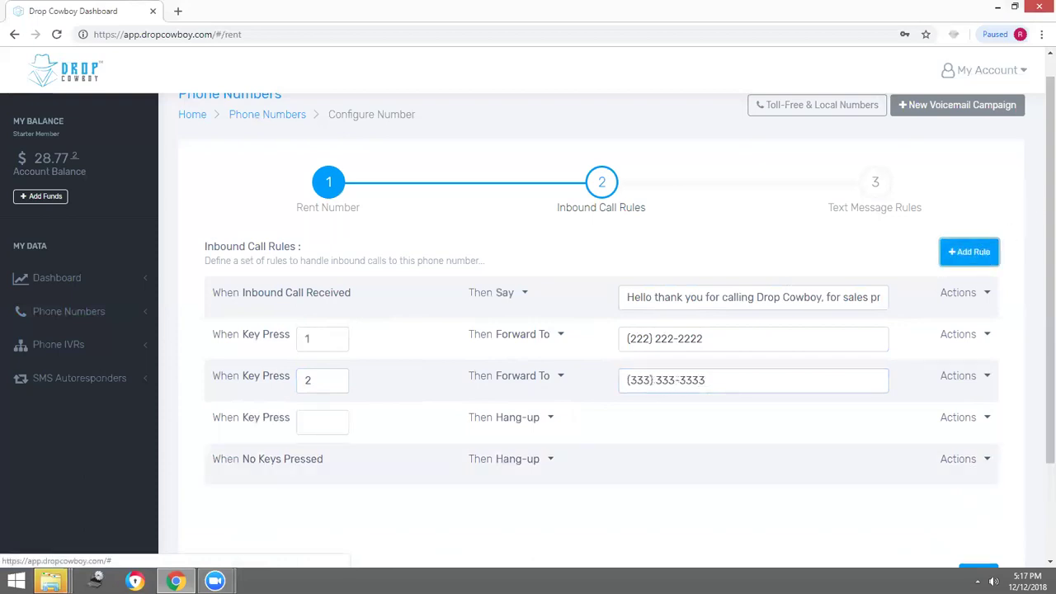
{"action": "left_click", "coordinate": [320, 424]}
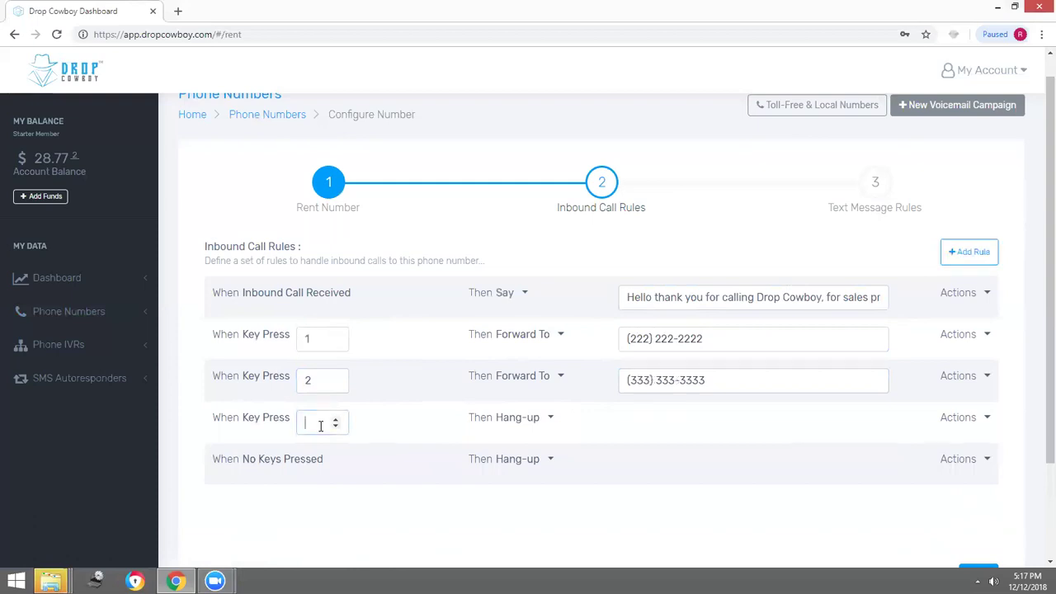
{"action": "type", "text": "9"}
{"action": "left_click", "coordinate": [548, 419]}
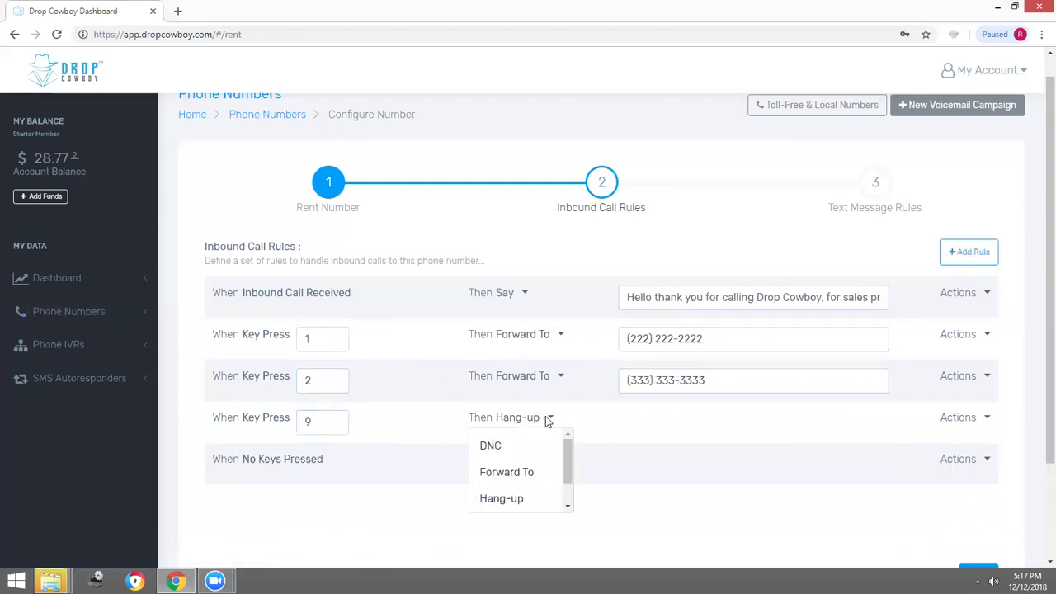
{"action": "left_click", "coordinate": [496, 445]}
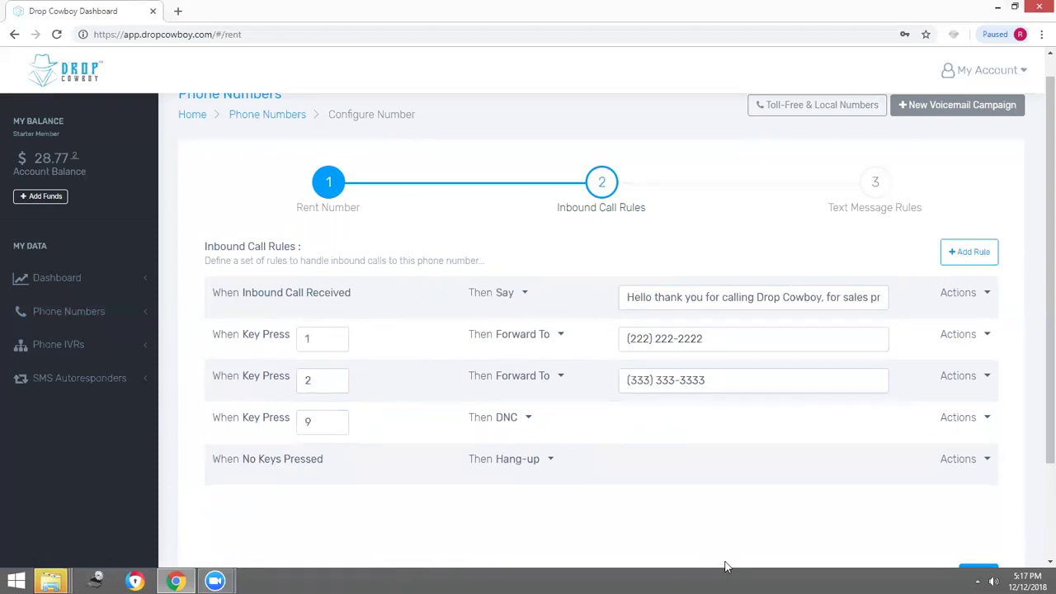
{"action": "scroll", "coordinate": [759, 519], "scroll_direction": "down", "scroll_amount": 1}
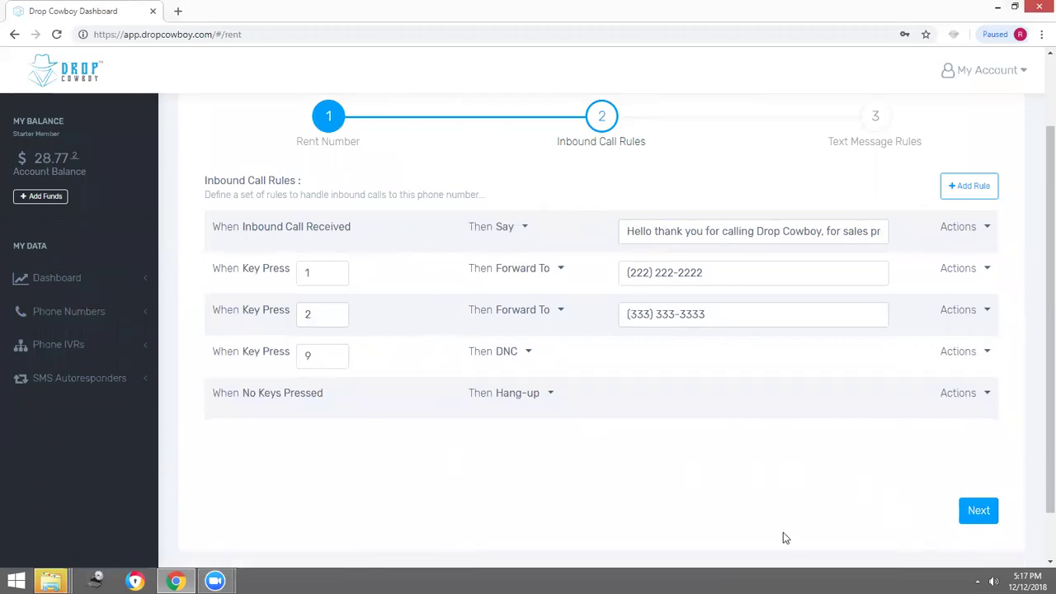
{"action": "left_click", "coordinate": [980, 513]}
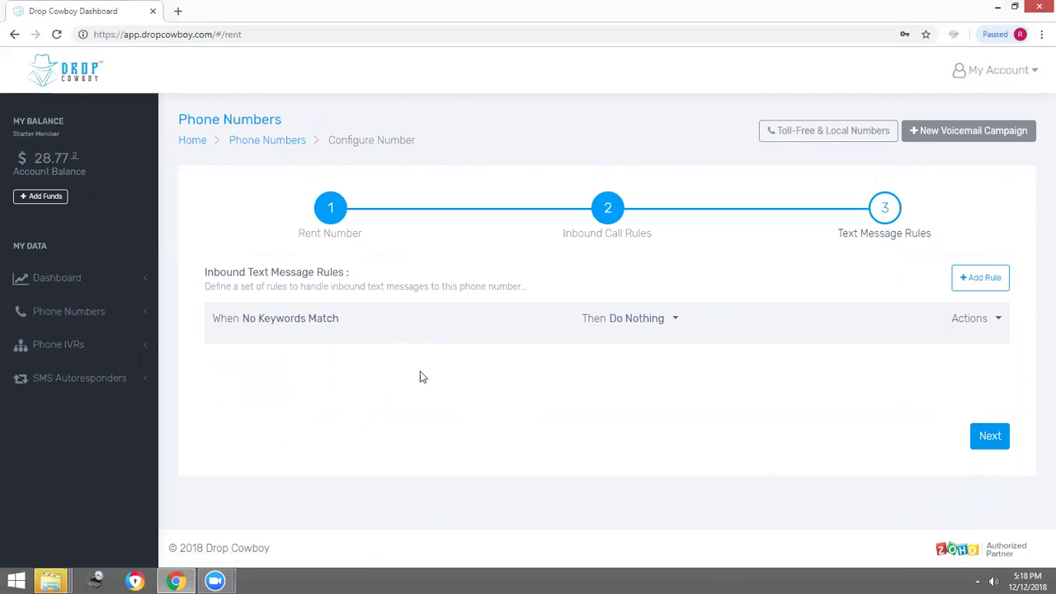
Step: Add an inbound text message rule matching the keywords "how much, quote, free"
{"action": "left_click", "coordinate": [996, 280]}
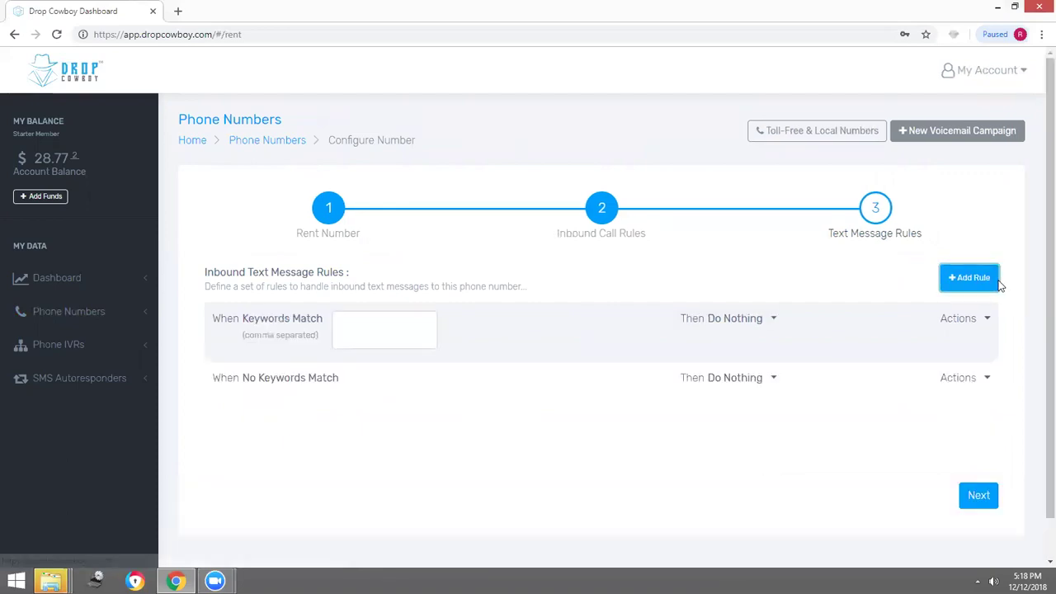
{"action": "left_click", "coordinate": [383, 331]}
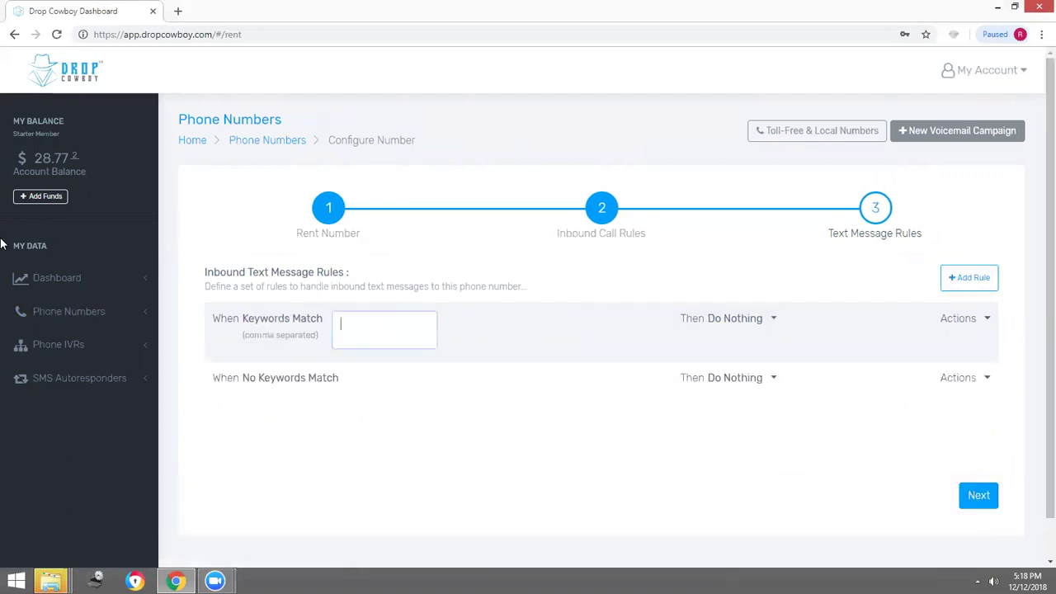
{"action": "type", "text": "test"}
{"action": "key", "text": "BackSpace"}
{"action": "key", "text": "BackSpace"}
{"action": "key", "text": "BackSpace"}
{"action": "key", "text": "BackSpace"}
{"action": "type", "text": "hiow much"}
{"action": "right_click", "coordinate": [356, 326]}
{"action": "left_click", "coordinate": [379, 335]}
{"action": "type", "text": ", quote, free"}
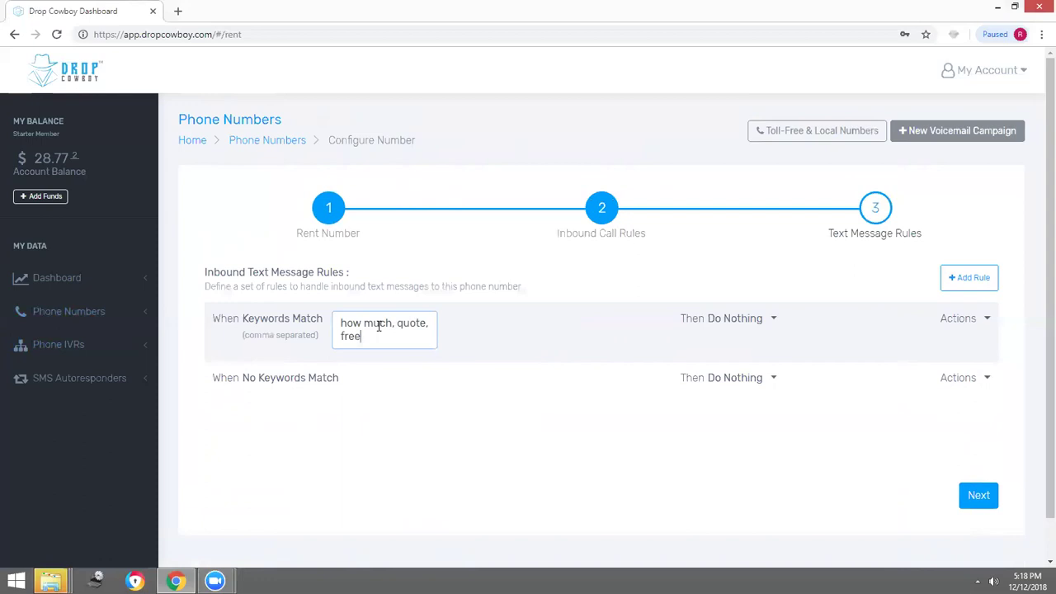
Step: Set the keyword rule's action to Say and append ", car, house" to its keywords
{"action": "left_click", "coordinate": [773, 321]}
{"action": "left_click", "coordinate": [773, 321]}
{"action": "scroll", "coordinate": [734, 362], "scroll_direction": "down", "scroll_amount": 3}
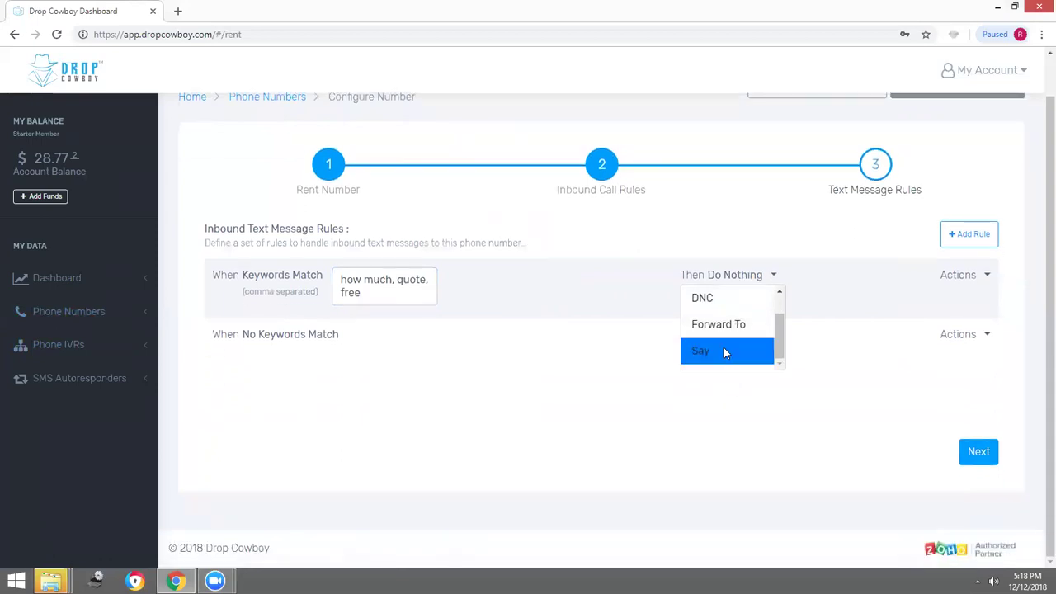
{"action": "left_click", "coordinate": [724, 351]}
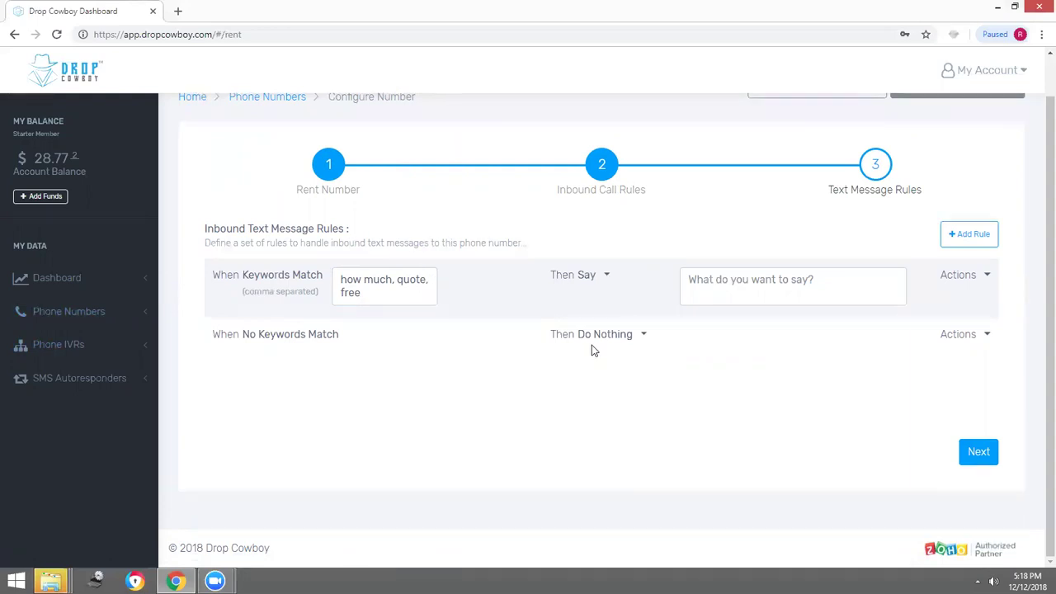
{"action": "left_click", "coordinate": [368, 292]}
{"action": "type", "text": ", car, house"}
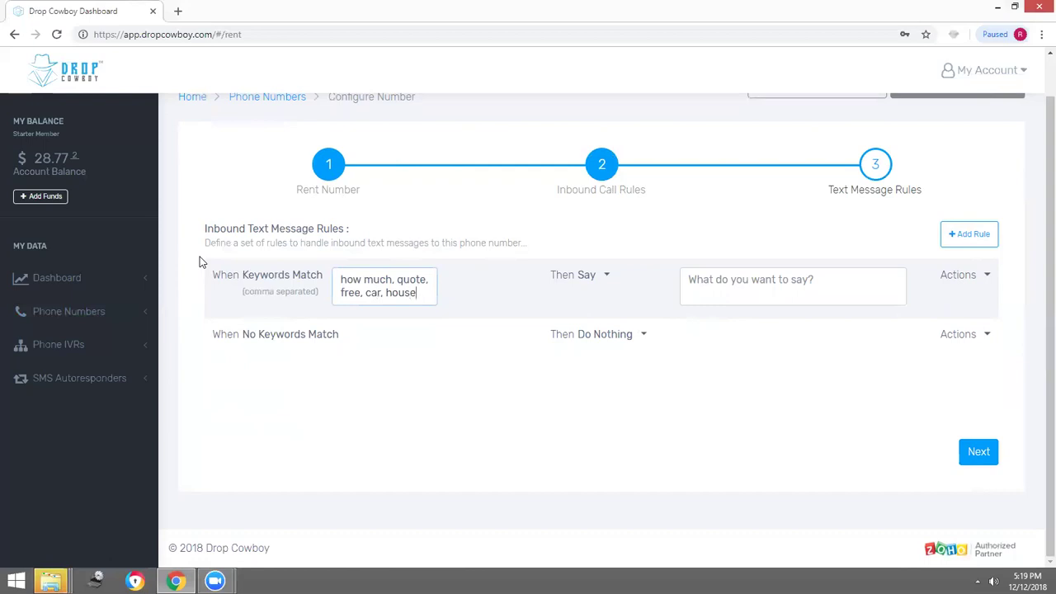
{"action": "left_click", "coordinate": [705, 278]}
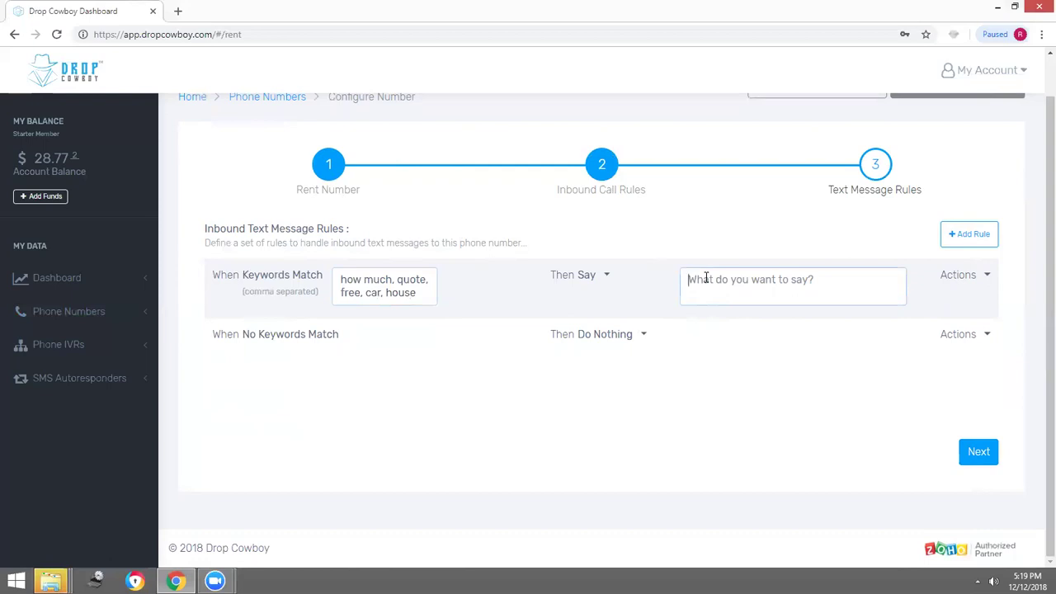
{"action": "type", "text": "Hi tha"}
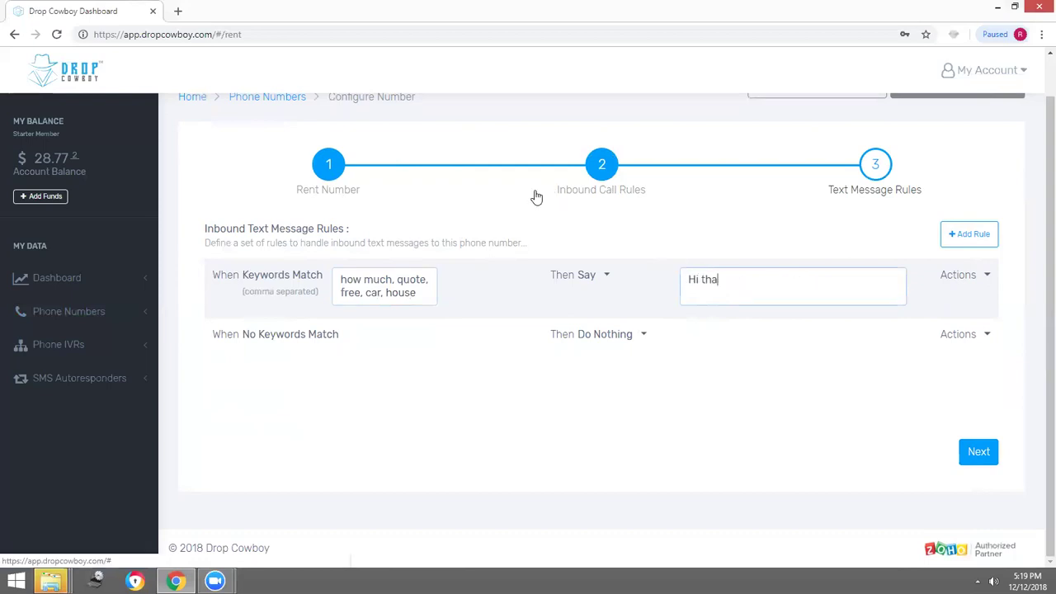
{"action": "type", "text": "nks for "}
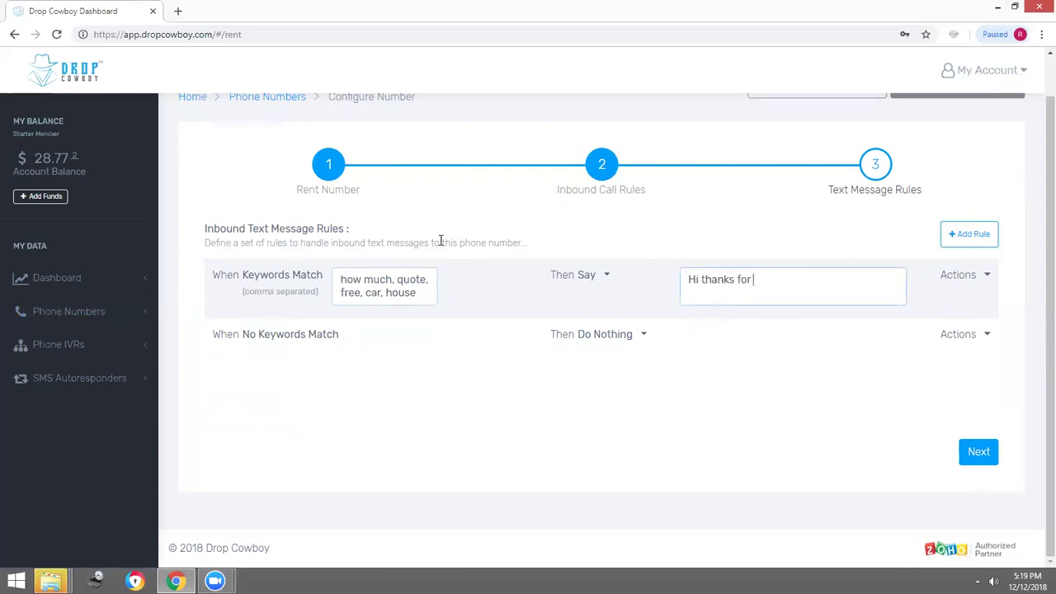
{"action": "type", "text": "your text"}
{"action": "type", "text": ". in order to re"}
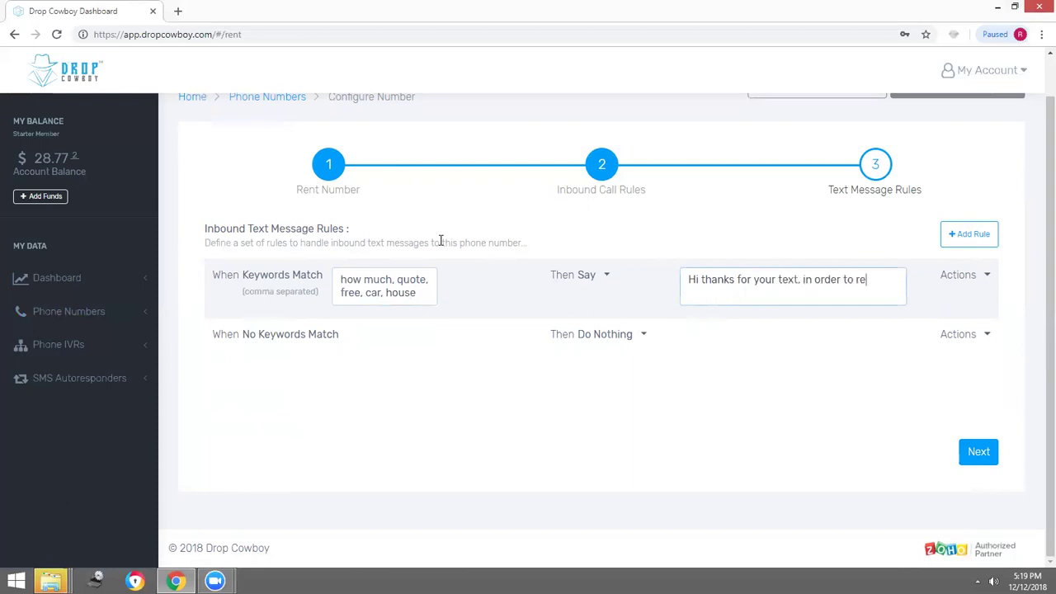
{"action": "type", "text": "ceive a quote please click"}
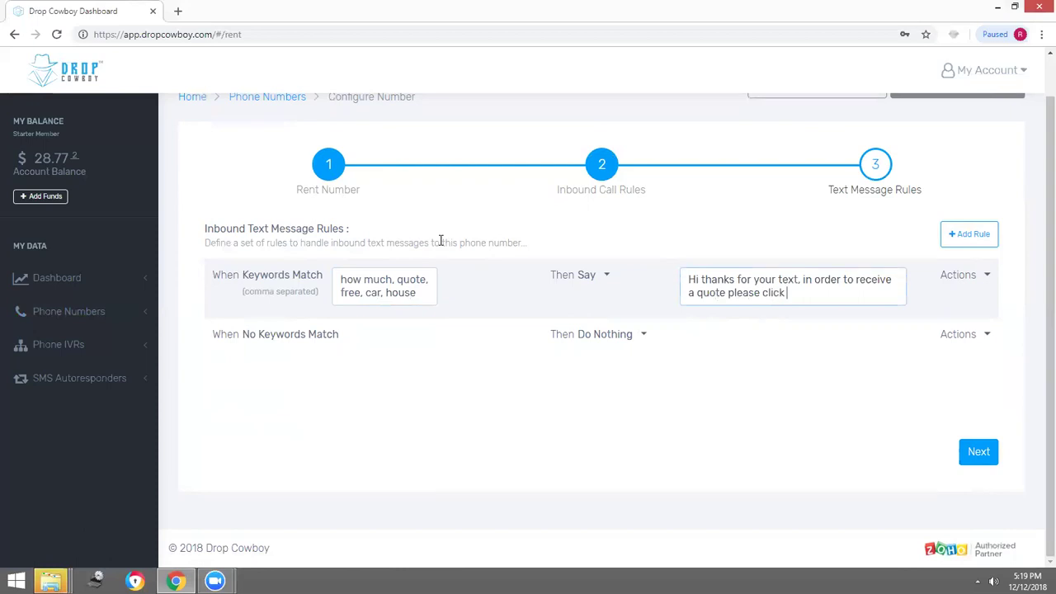
{"action": "type", "text": "here. www.quote.com"}
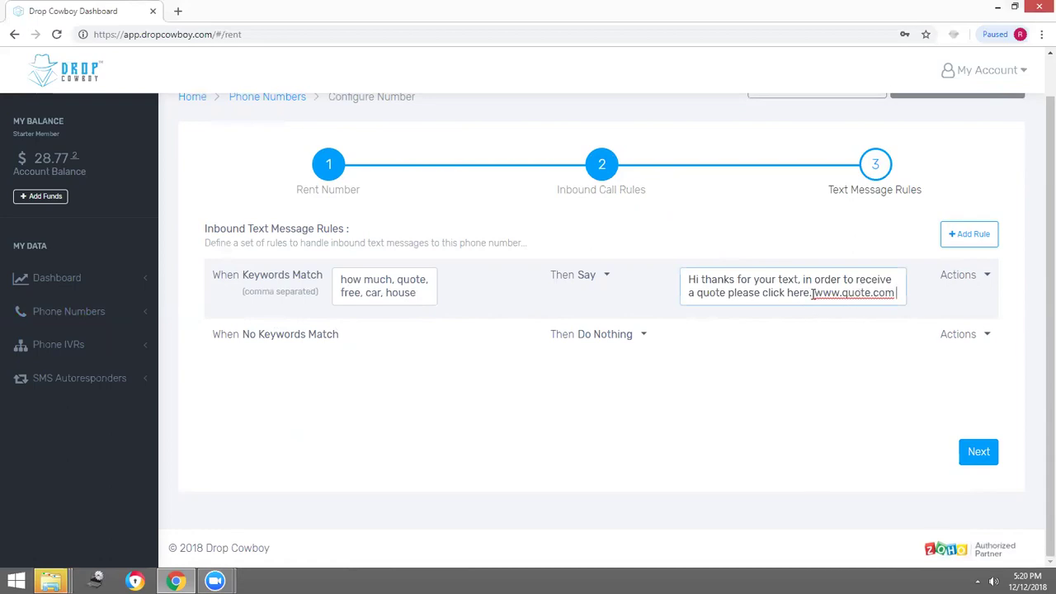
{"action": "left_click_drag", "start_coordinate": [813, 293], "coordinate": [885, 301]}
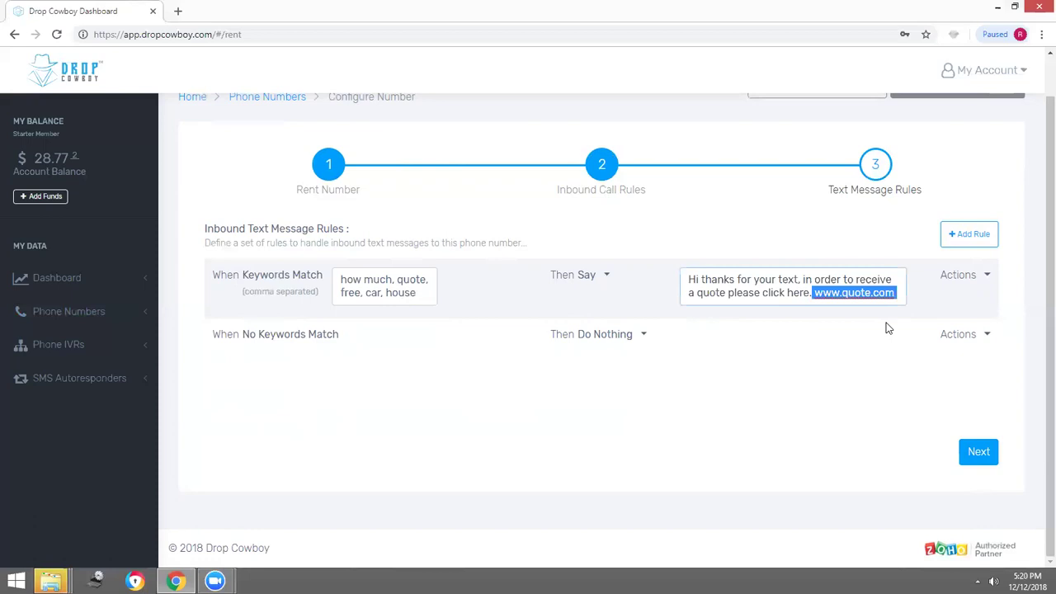
{"action": "left_click", "coordinate": [886, 328]}
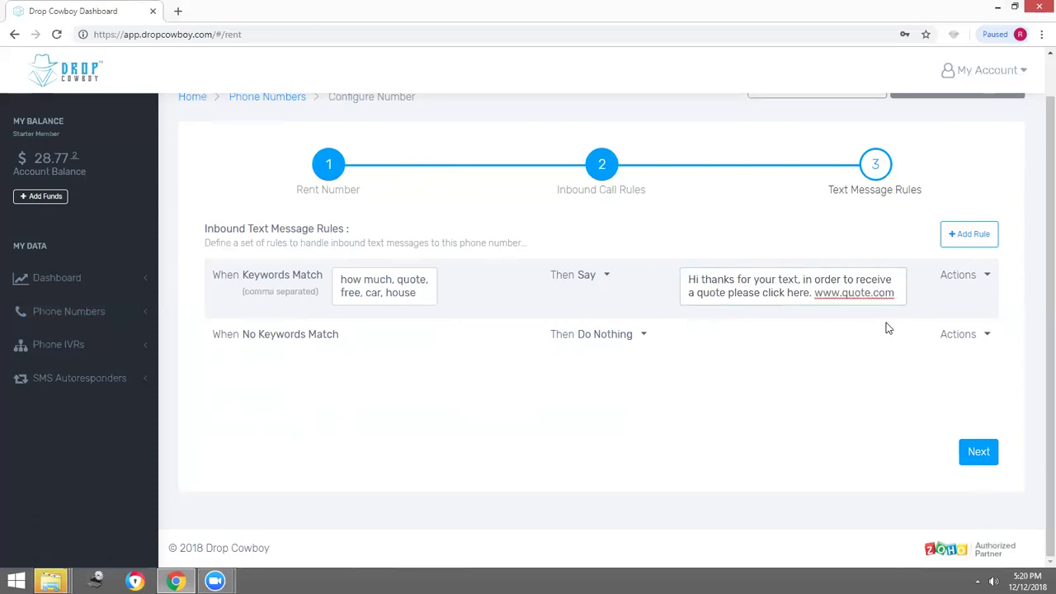
{"action": "left_click", "coordinate": [977, 454]}
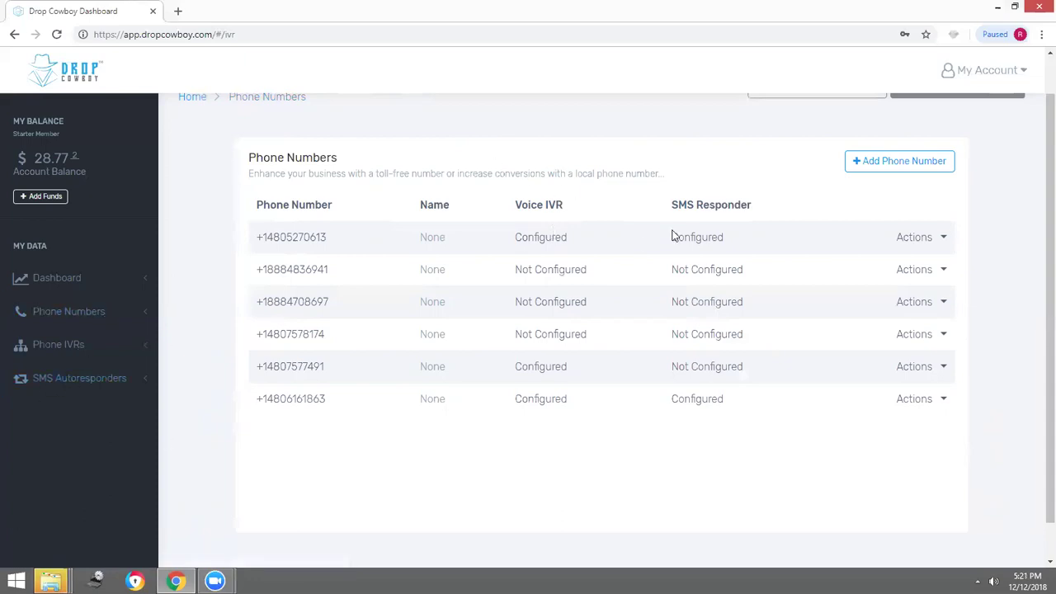
{"action": "scroll", "coordinate": [673, 237], "scroll_direction": "up", "scroll_amount": 1}
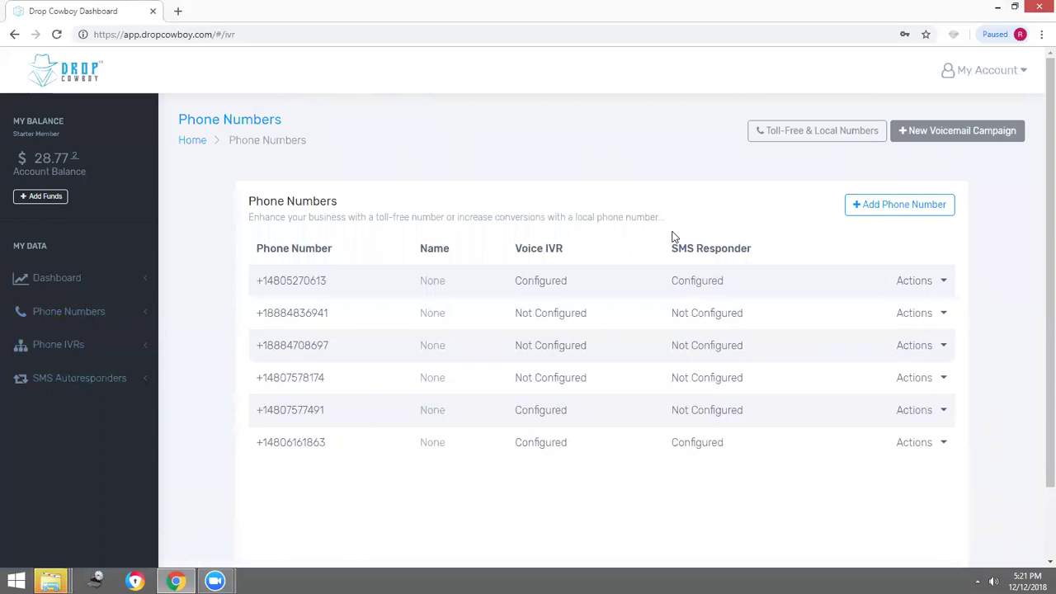